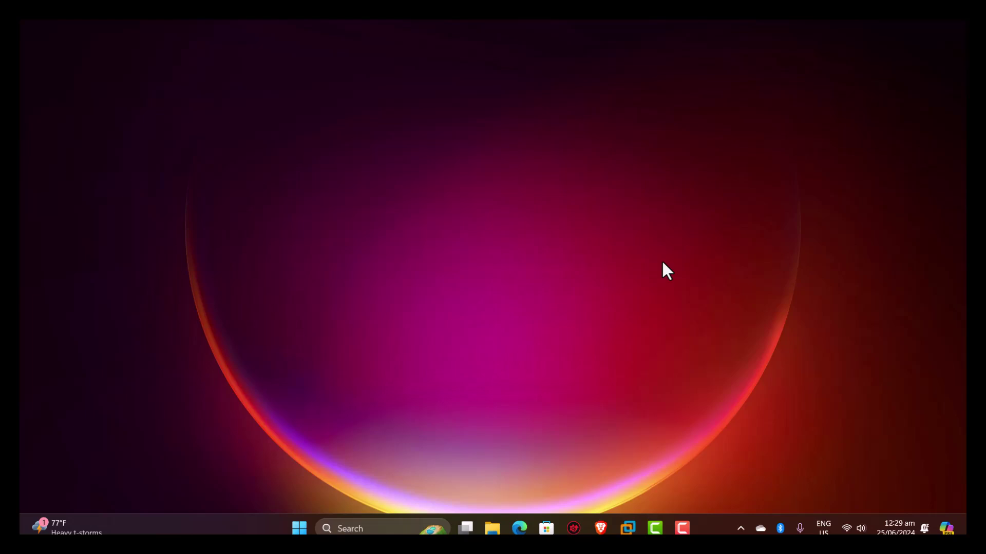
In Brave, review the 'linux mint download' Google results and bring up link options for the MATE Edition result.
left_click(600, 528)
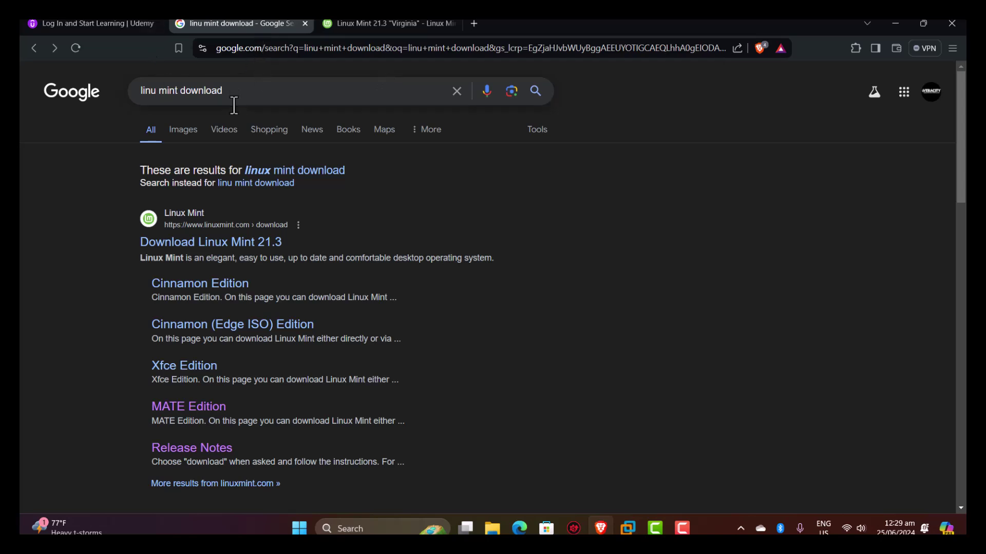
left_click(153, 91)
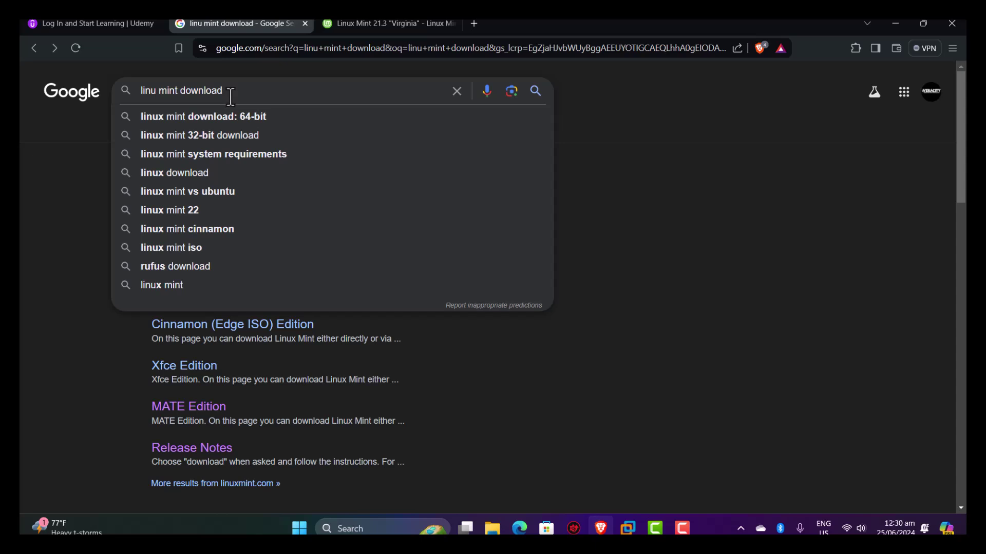
left_click(33, 218)
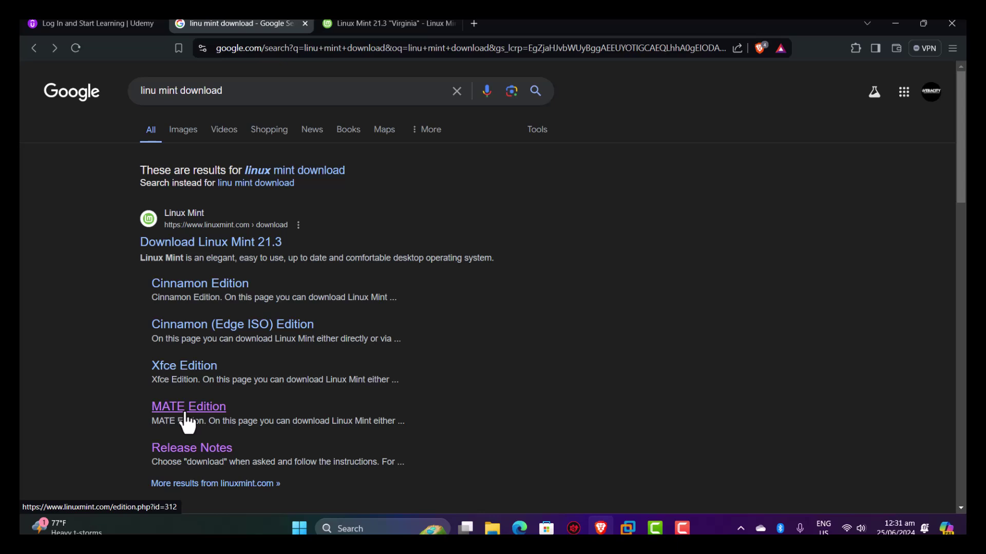
right_click(186, 415)
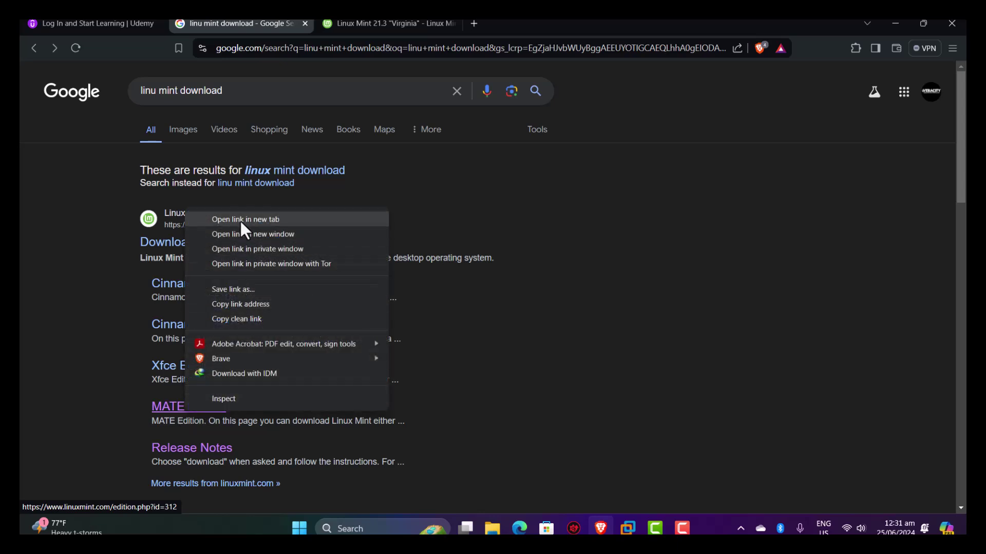
Open the MATE Edition link in a new tab to view the Linux Mint 21.3 page listing 2.9GB.
left_click(381, 23)
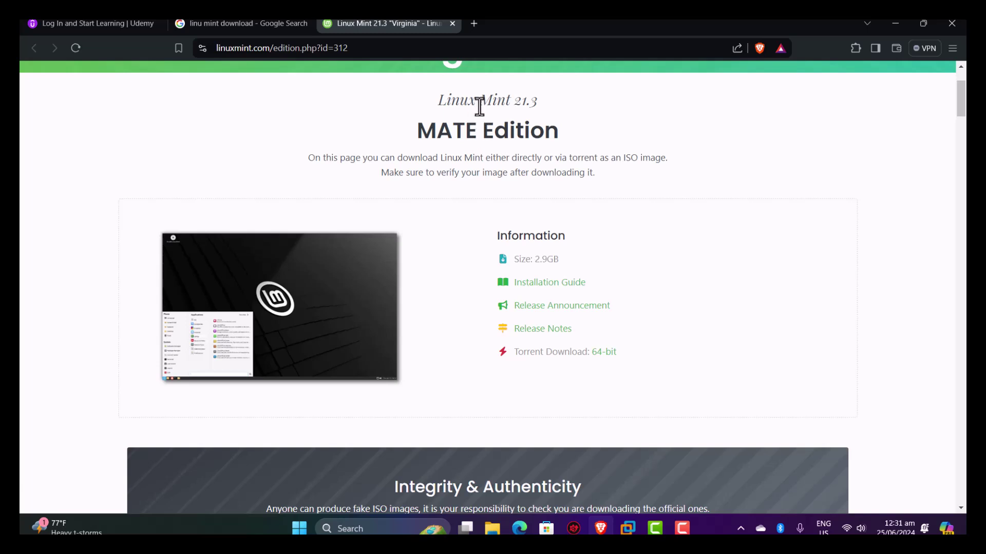
scroll(528, 118, "up", 1)
scroll(528, 118, "up", 3)
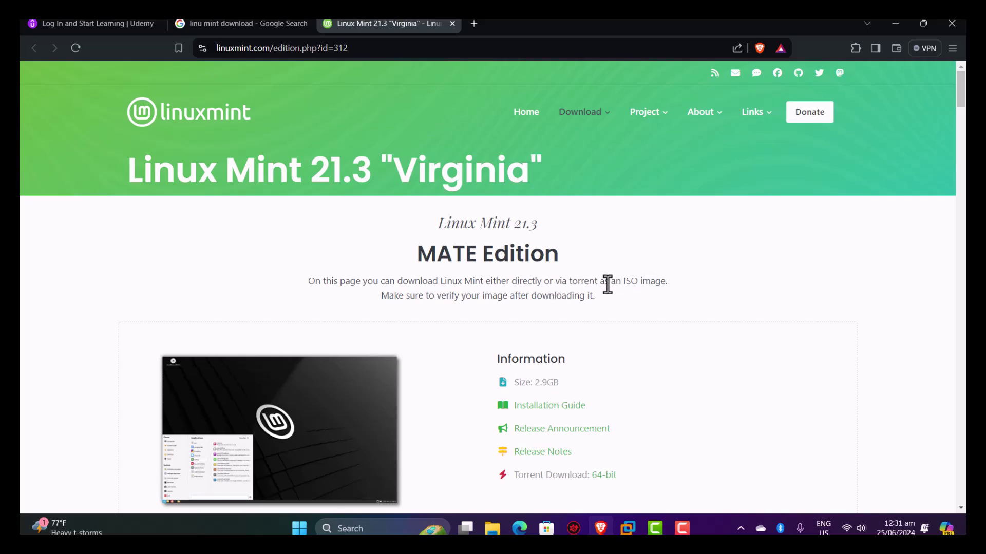
scroll(564, 308, "down", 1)
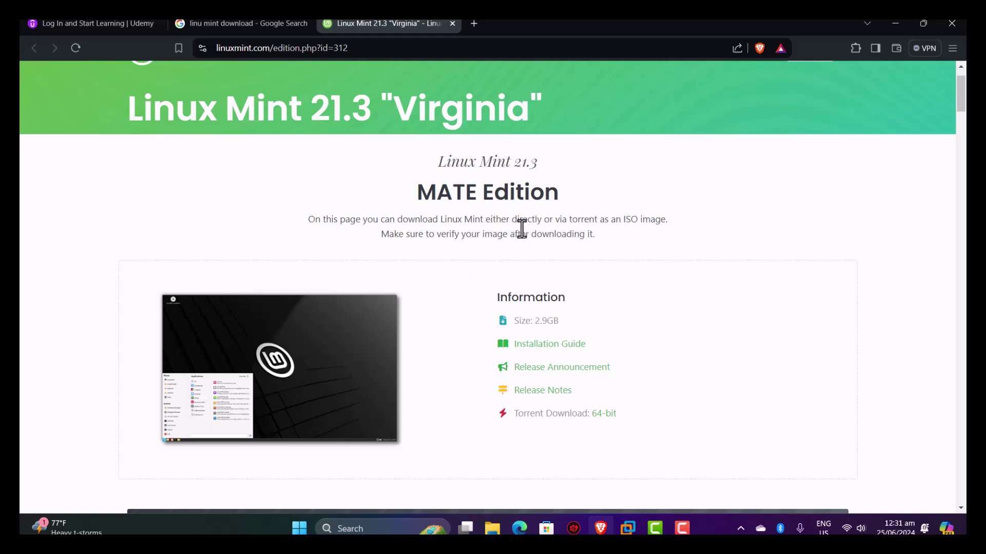
Scroll past Integrity & Authenticity to the 64-bit mirrors table starting with the World mirrors.
scroll(526, 231, "down", 5)
scroll(526, 232, "down", 5)
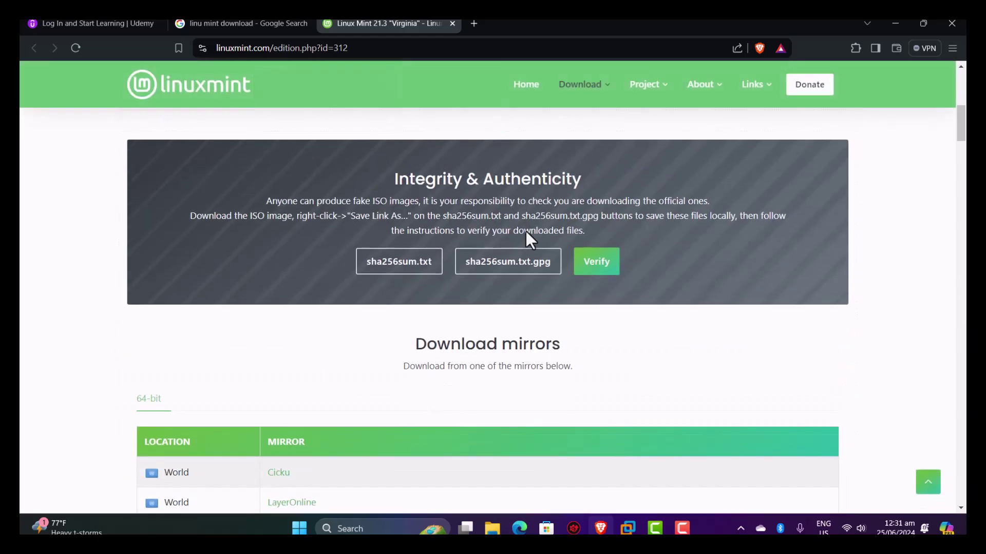
scroll(526, 231, "down", 15)
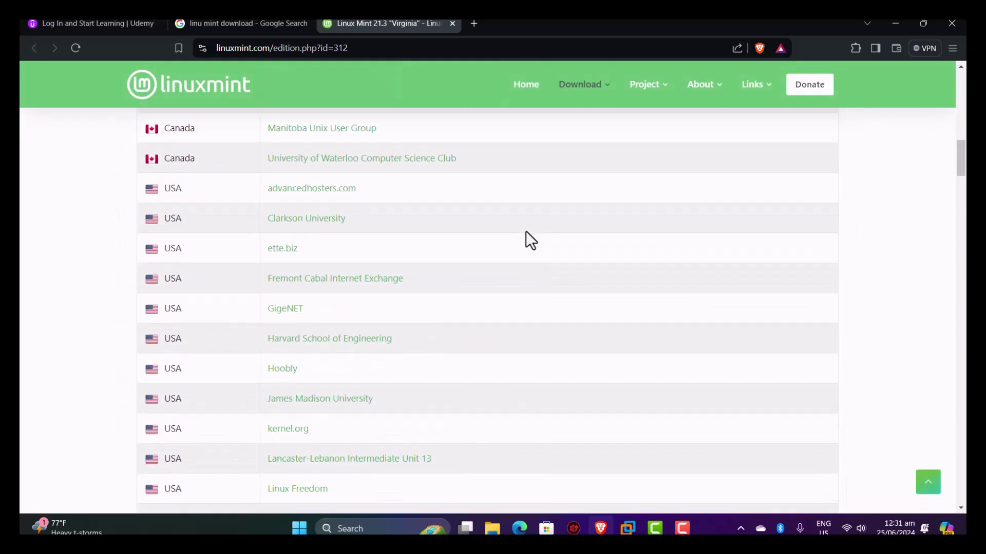
scroll(526, 232, "down", 20)
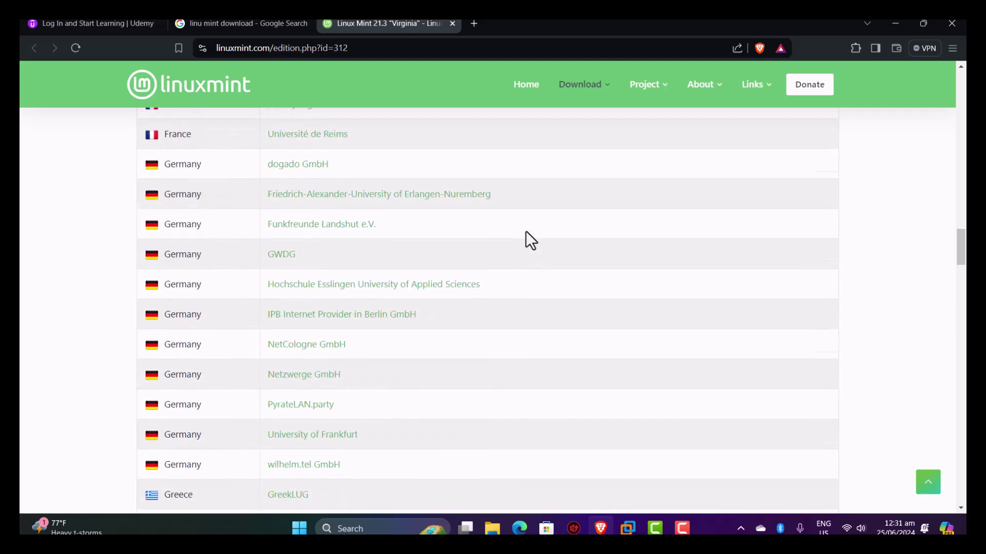
scroll(526, 231, "down", 20)
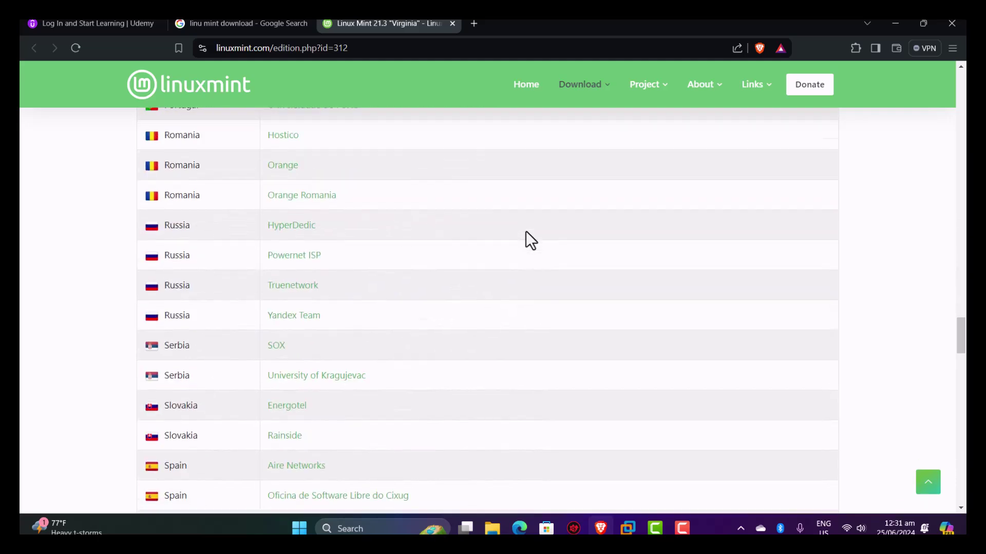
scroll(526, 239, "down", 20)
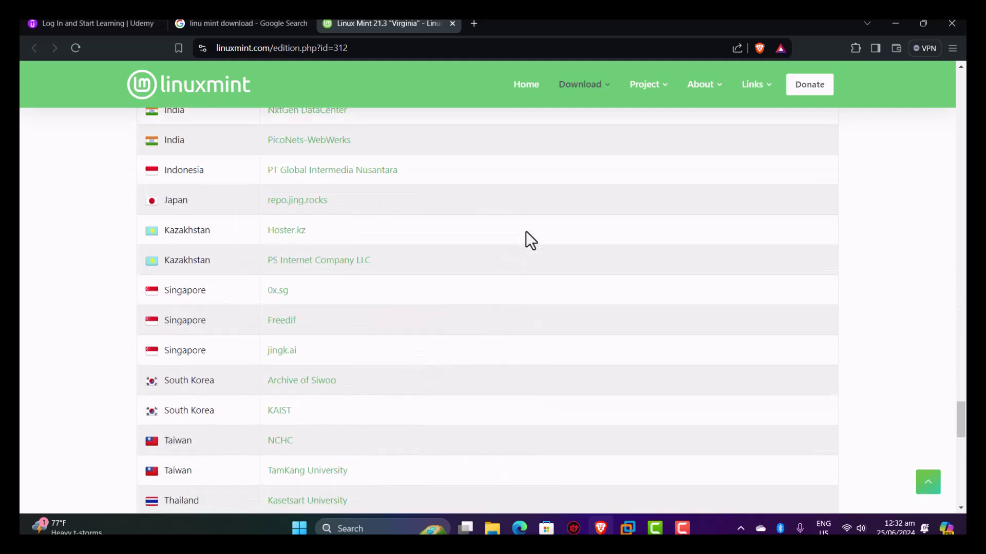
scroll(525, 232, "up", 20)
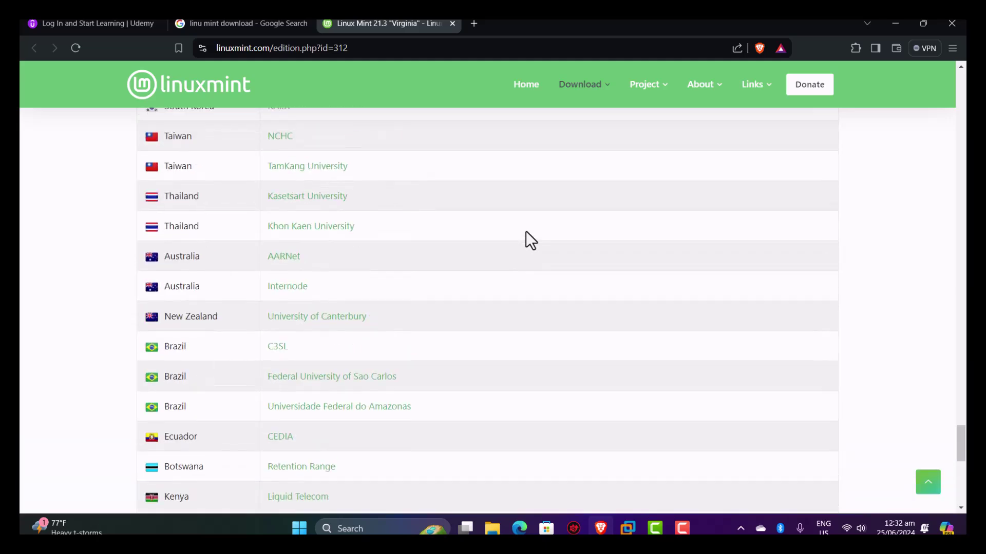
scroll(526, 231, "up", 7)
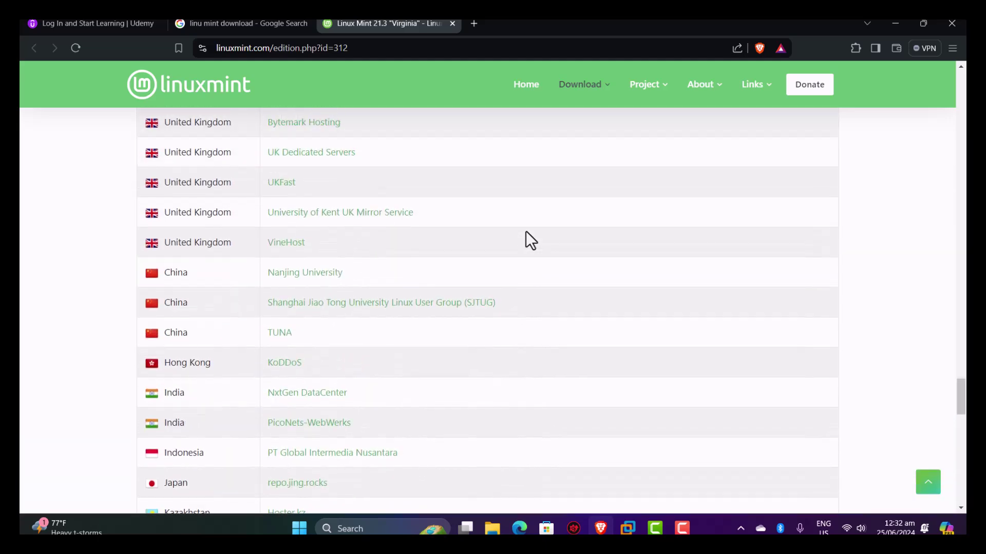
scroll(525, 231, "up", 17)
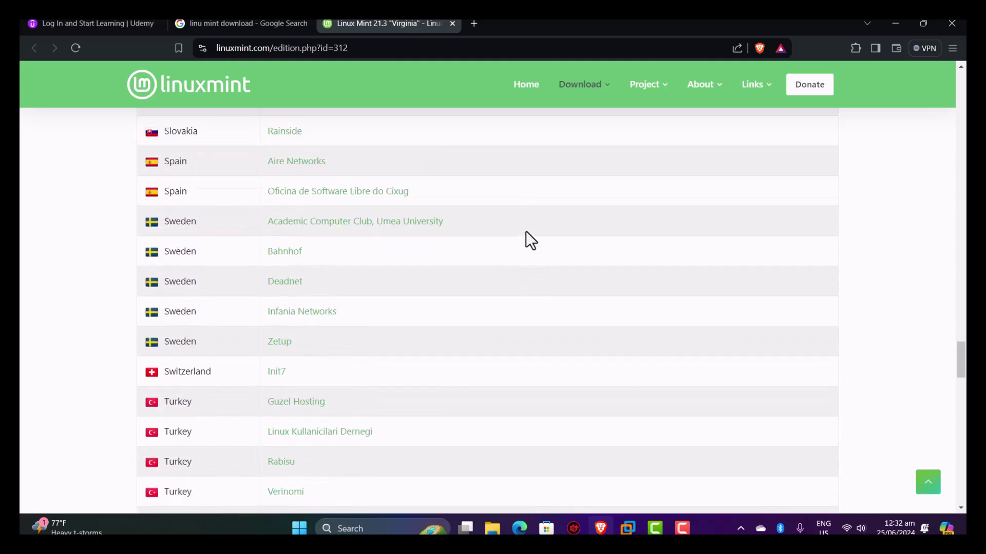
scroll(526, 231, "up", 20)
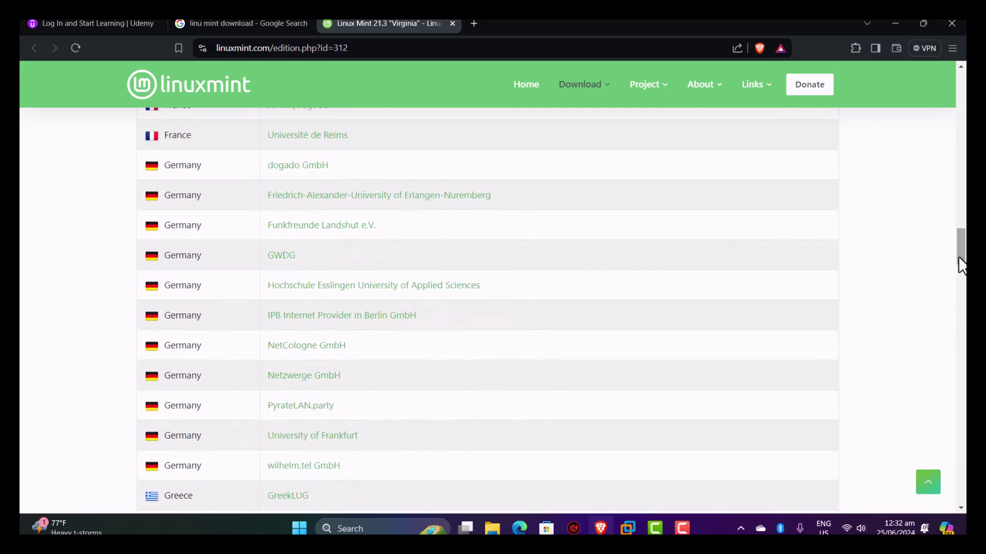
left_click_drag(959, 260, 965, 158)
scroll(471, 220, "down", 1)
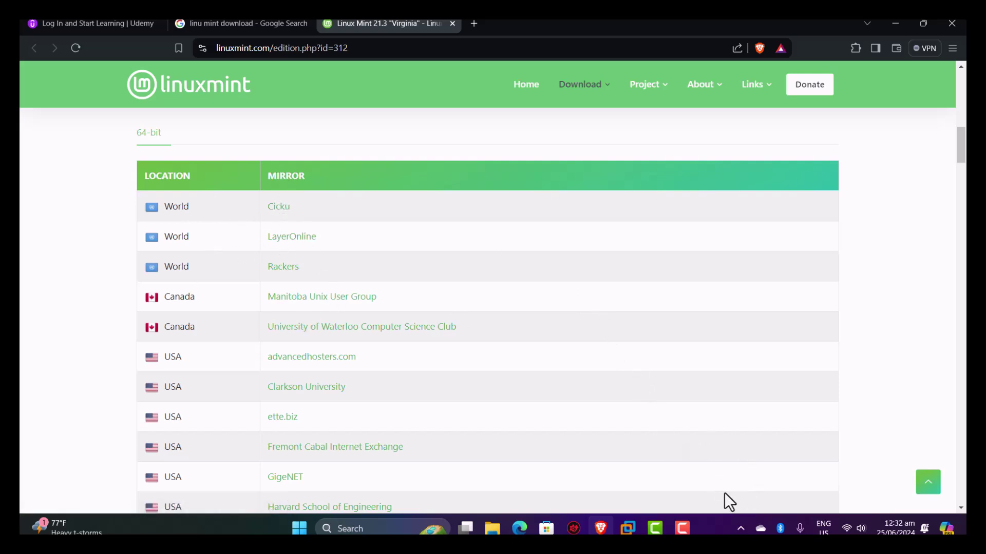
Open IDM from the tray and open the folder of the finished 2.90 GB linuxmint download.
left_click(741, 529)
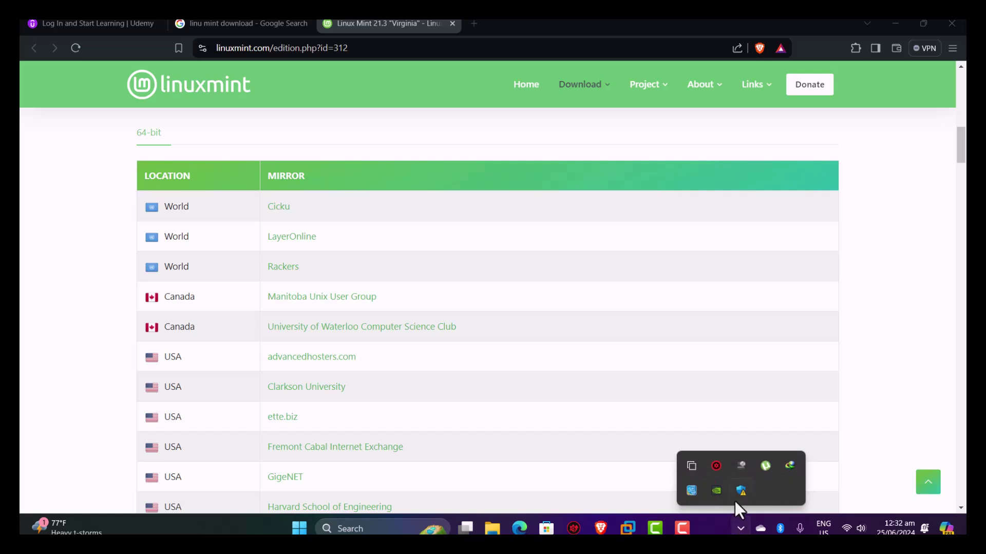
left_click(791, 466)
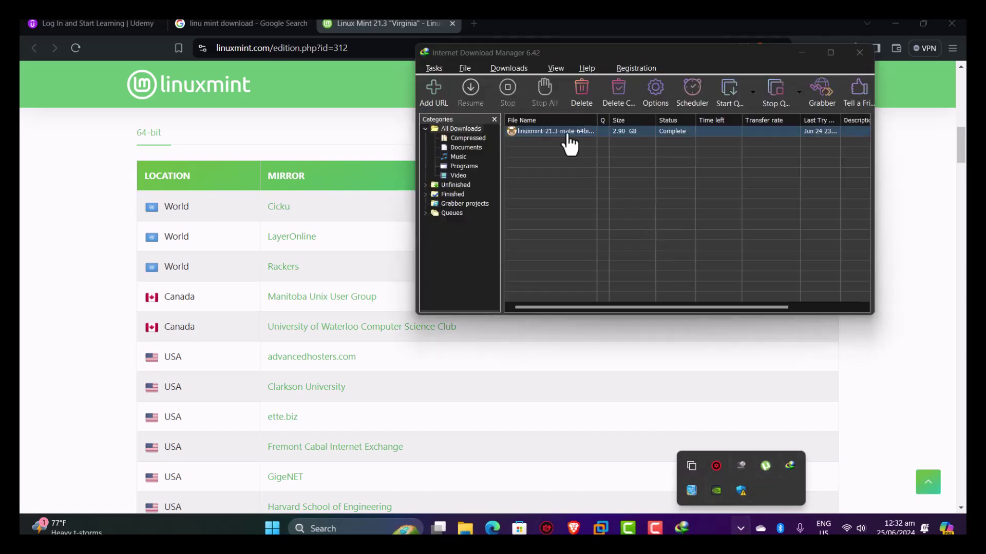
right_click(567, 132)
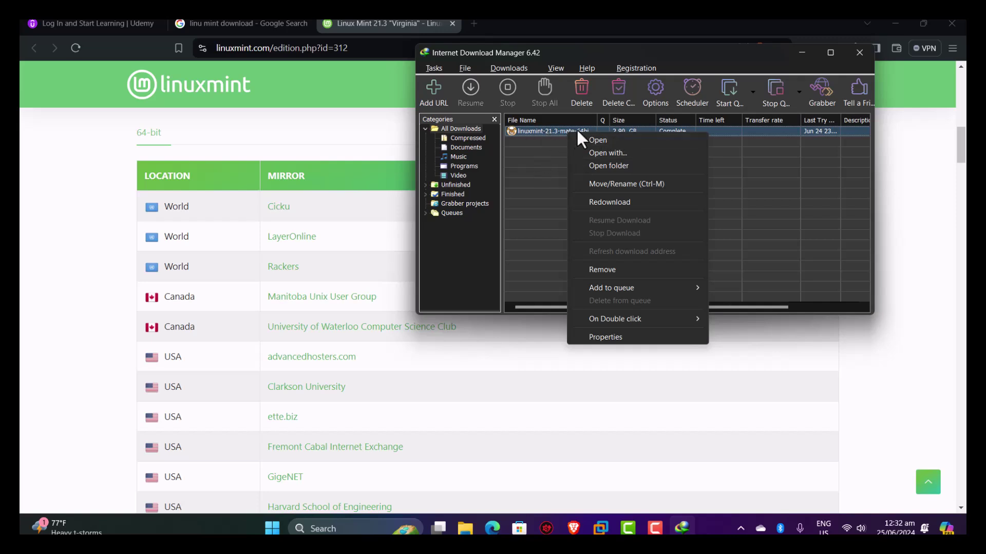
left_click(591, 165)
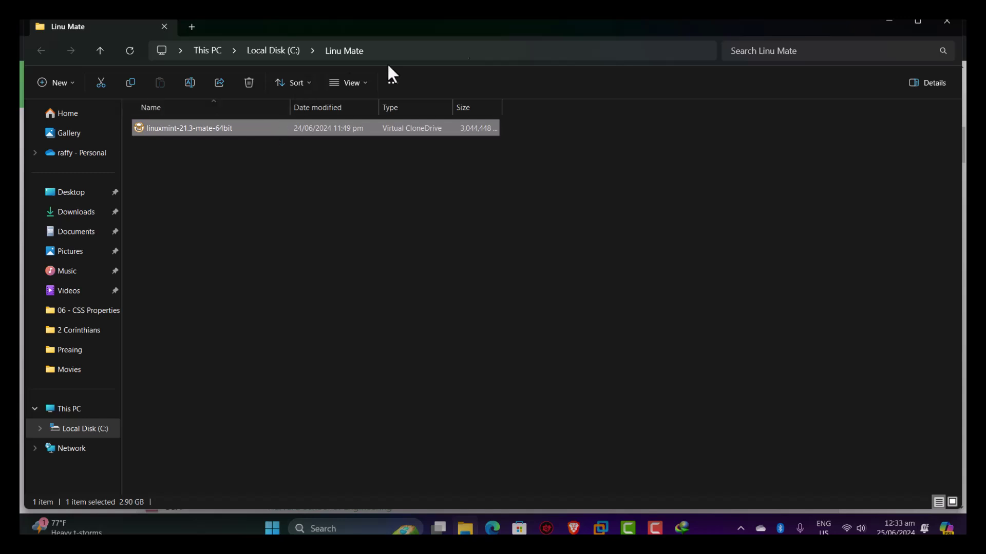
Close the Linu Mate folder window after checking the linuxmint-21.3-mate-64bit ISO.
left_click(947, 22)
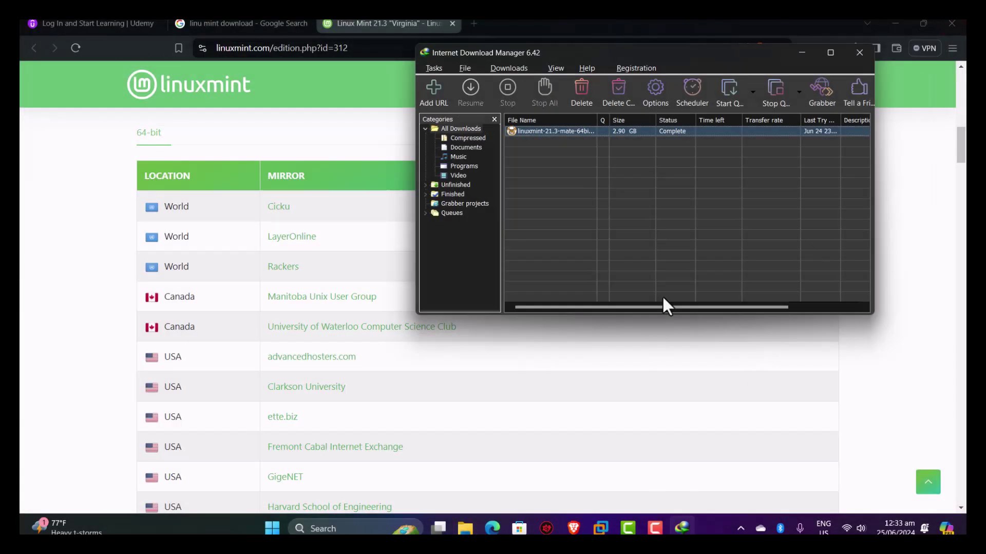
Close IDM, minimize Brave, and launch VMware Workstation from the taskbar.
left_click(861, 55)
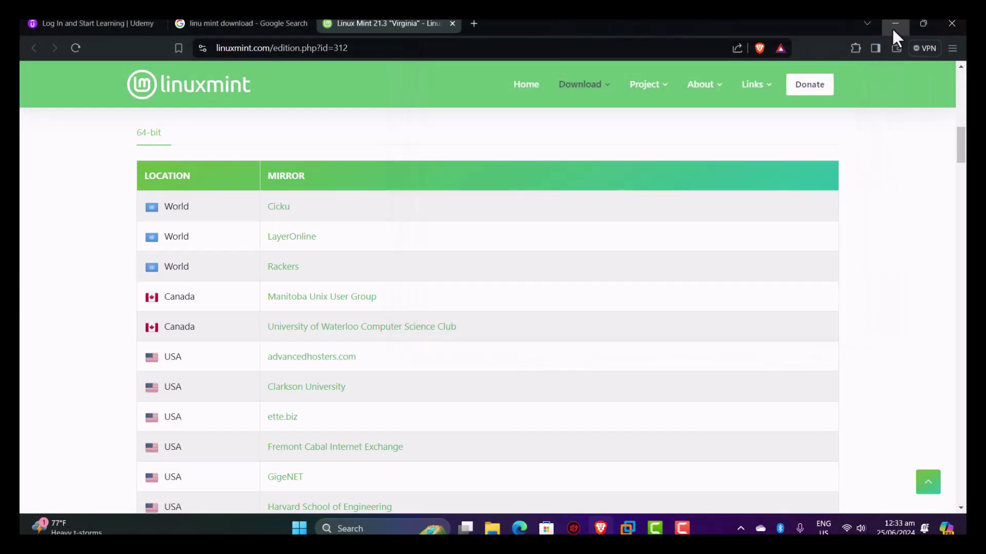
left_click(893, 24)
left_click(628, 528)
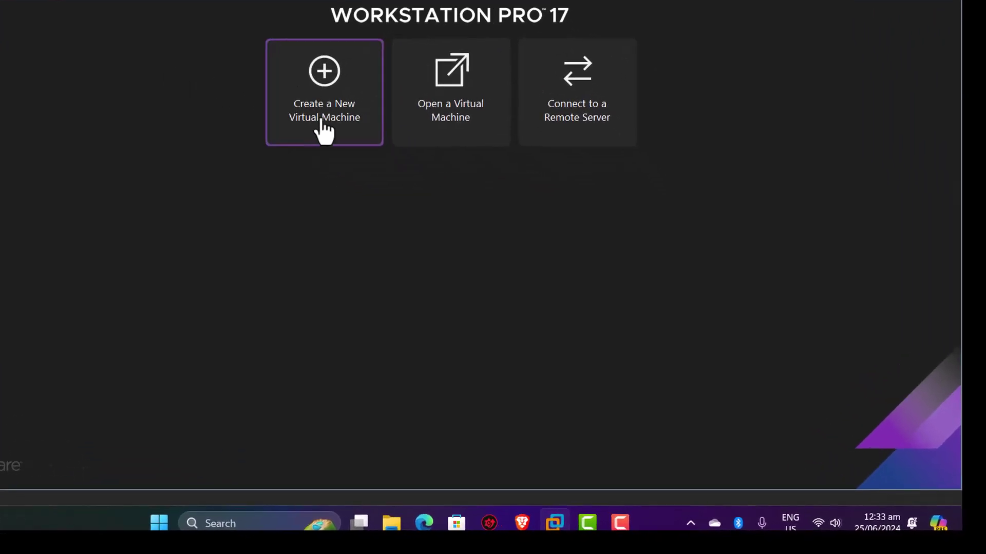
Start the New Virtual Machine Wizard with Typical setup and choose to install the OS later.
left_click(329, 135)
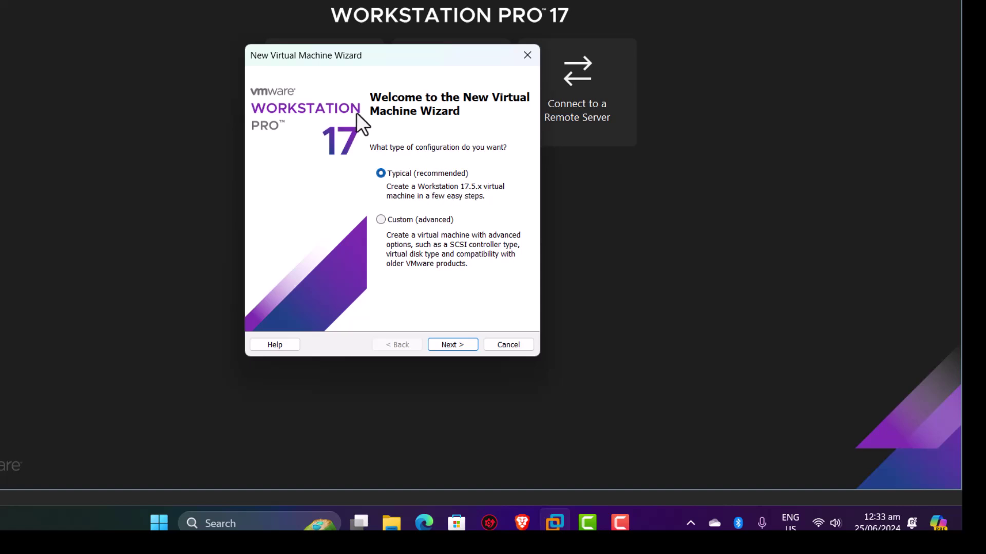
left_click(445, 345)
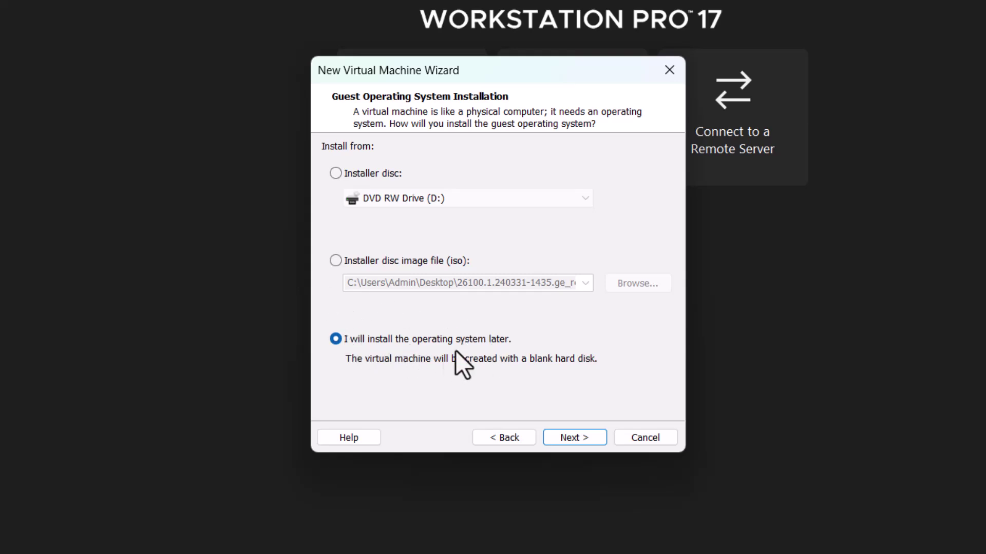
Choose Linux with version Ubuntu 64-bit as the guest operating system and continue.
left_click(582, 436)
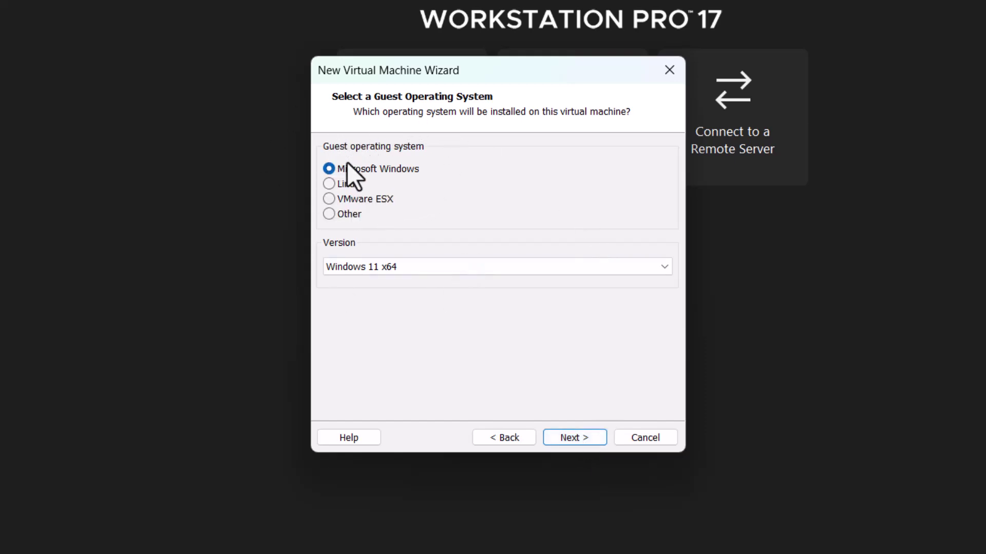
left_click(328, 184)
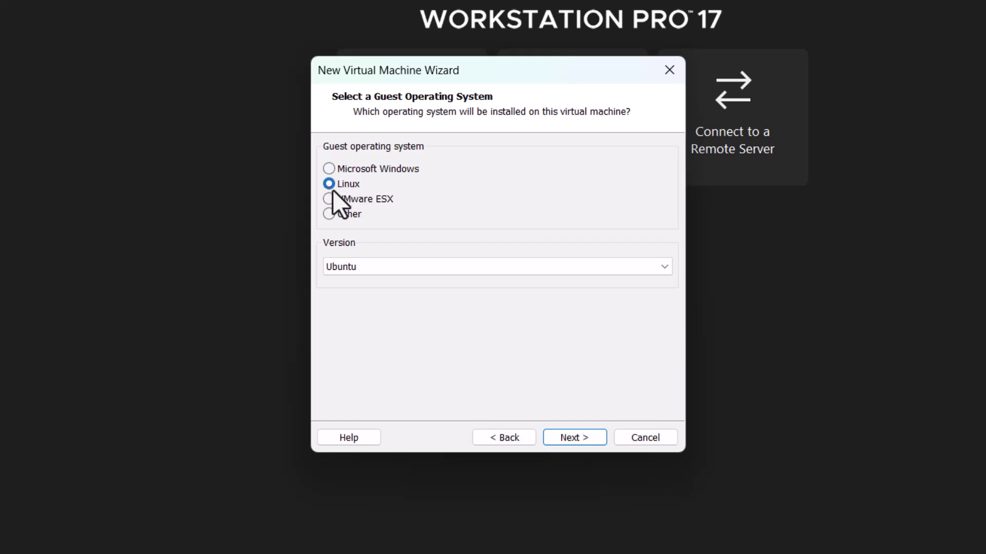
left_click(437, 270)
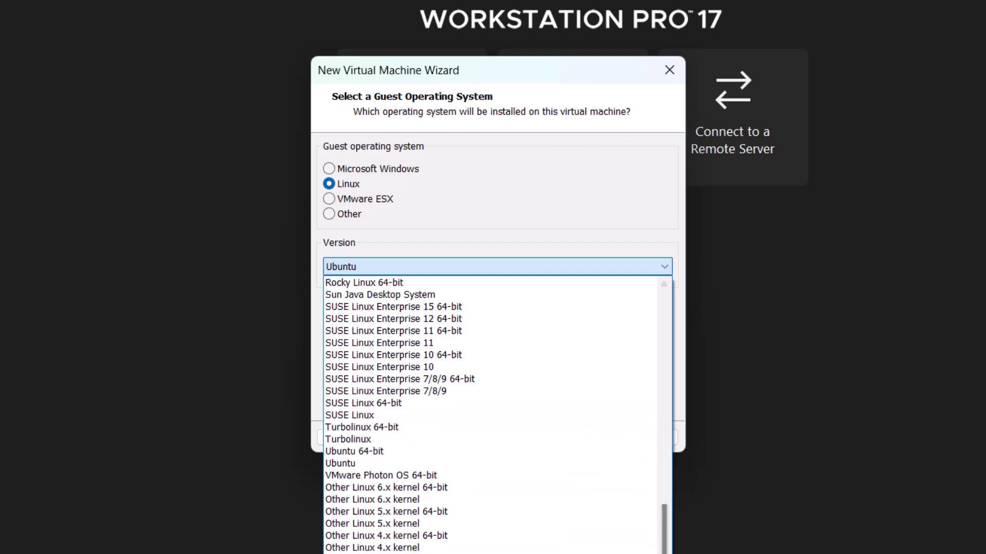
scroll(676, 503, "up", 10)
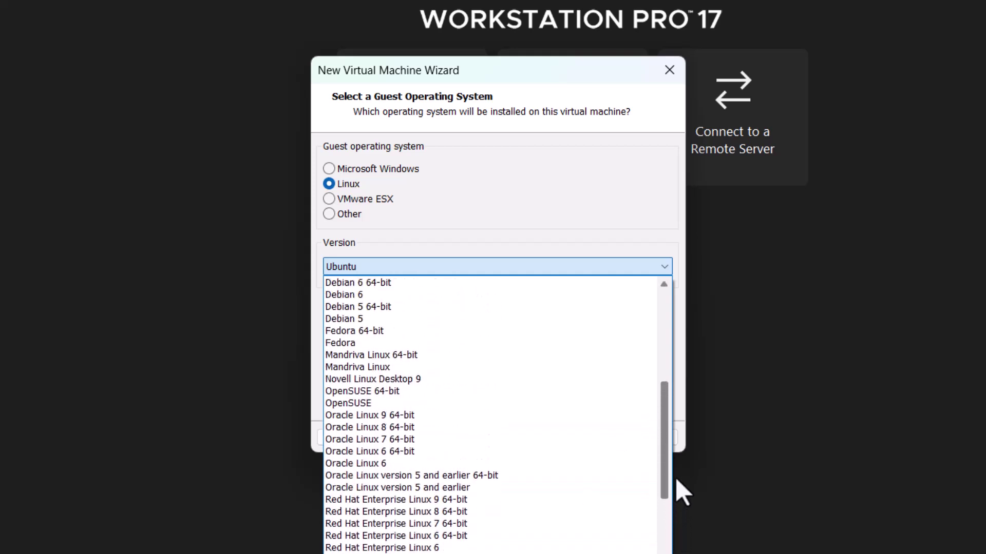
left_click_drag(676, 480, 671, 553)
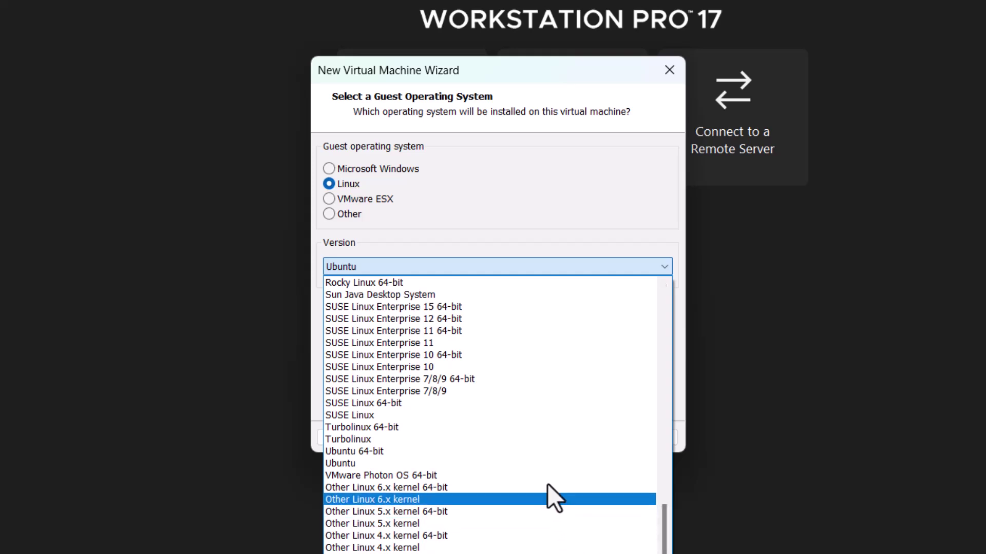
left_click(406, 452)
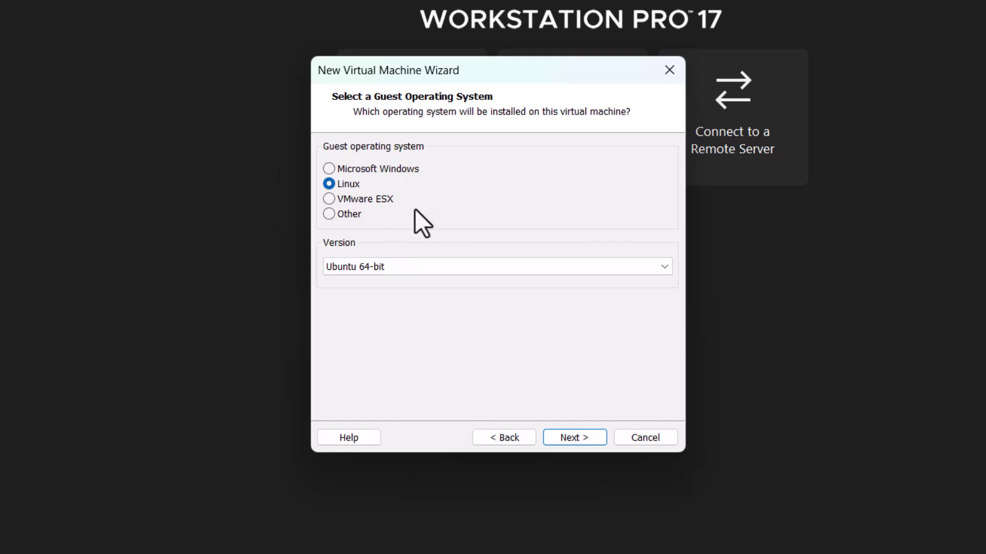
left_click(572, 436)
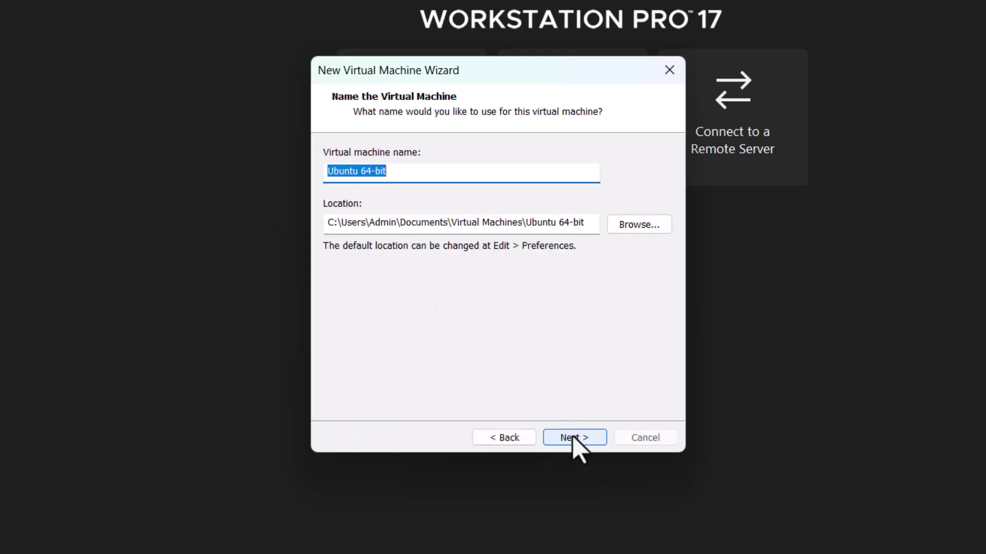
Rename the virtual machine from 'Ubuntu 64-bit' to 'Mate 64-bit'.
left_click(358, 171)
left_click_drag(358, 171, 309, 169)
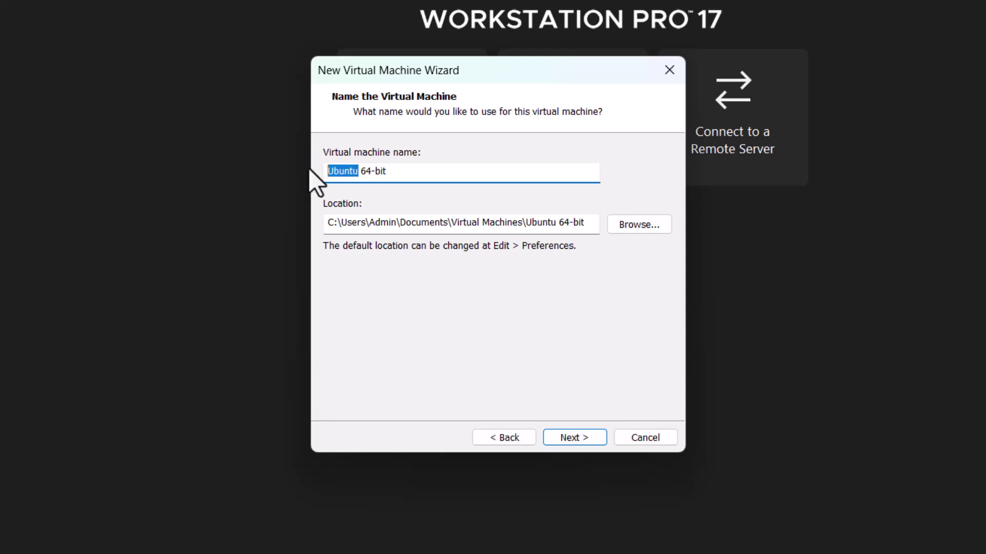
type("Mate")
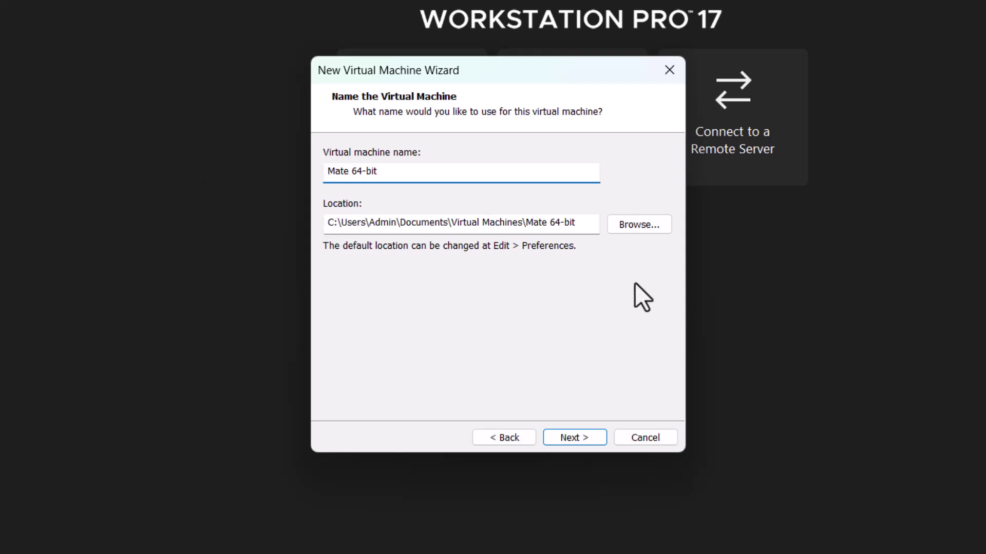
Set the storage location to the Linu Mate folder on Local Disk (C:).
left_click(344, 224)
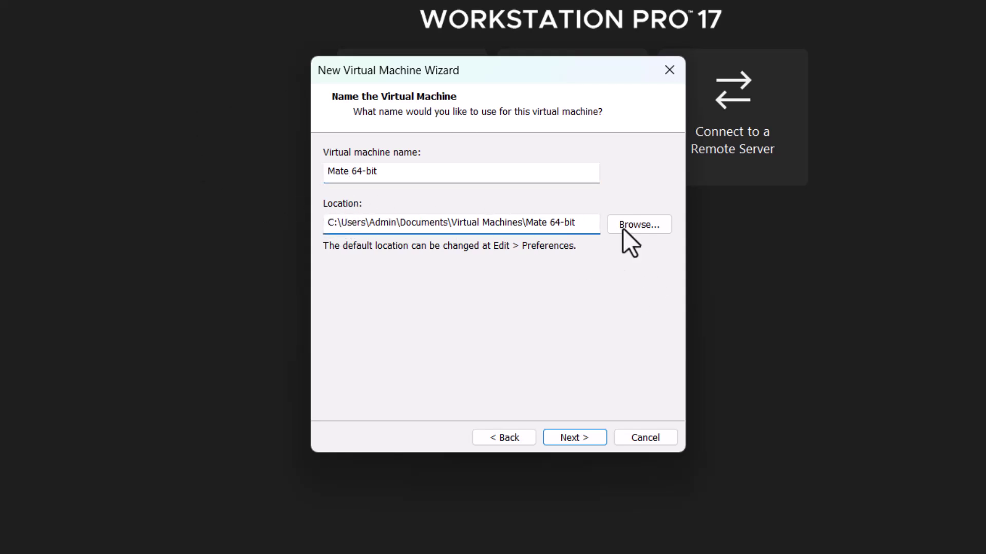
left_click(645, 229)
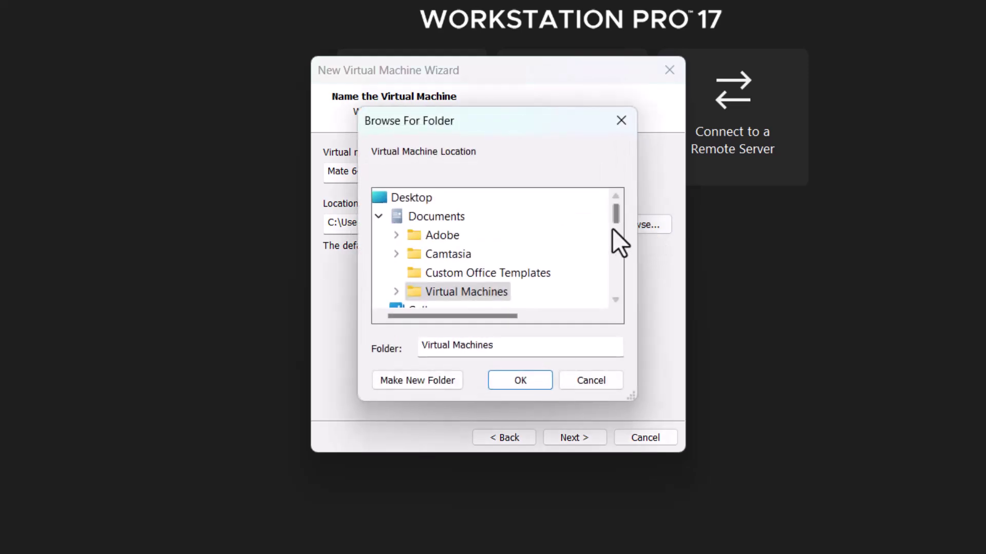
left_click(379, 216)
left_click(418, 215)
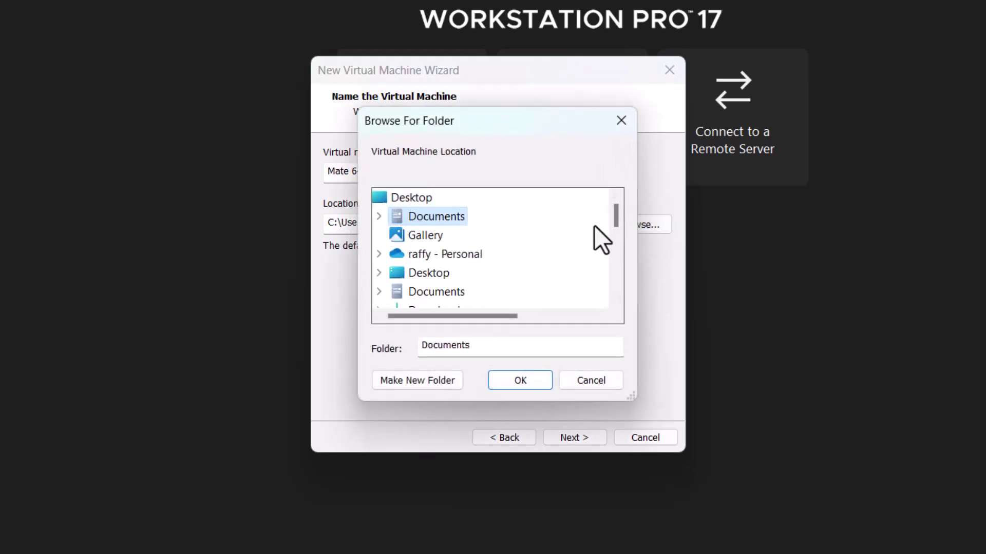
scroll(593, 224, "down", 2)
scroll(593, 226, "down", 1)
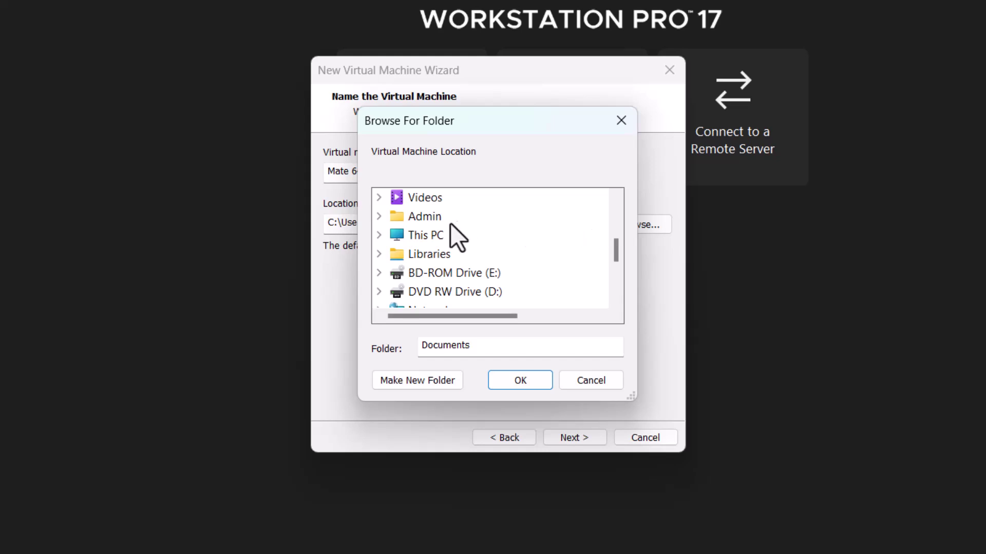
left_click(380, 236)
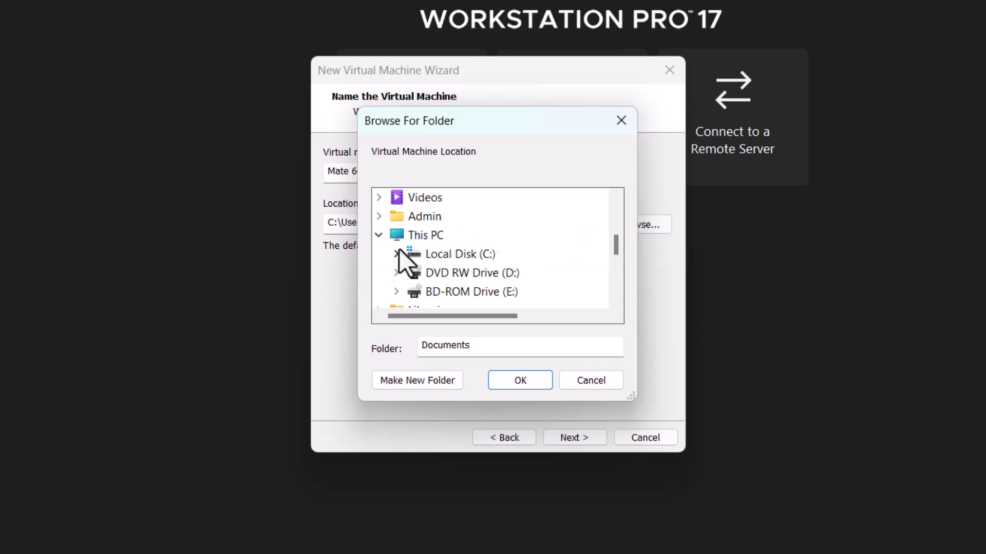
left_click(396, 254)
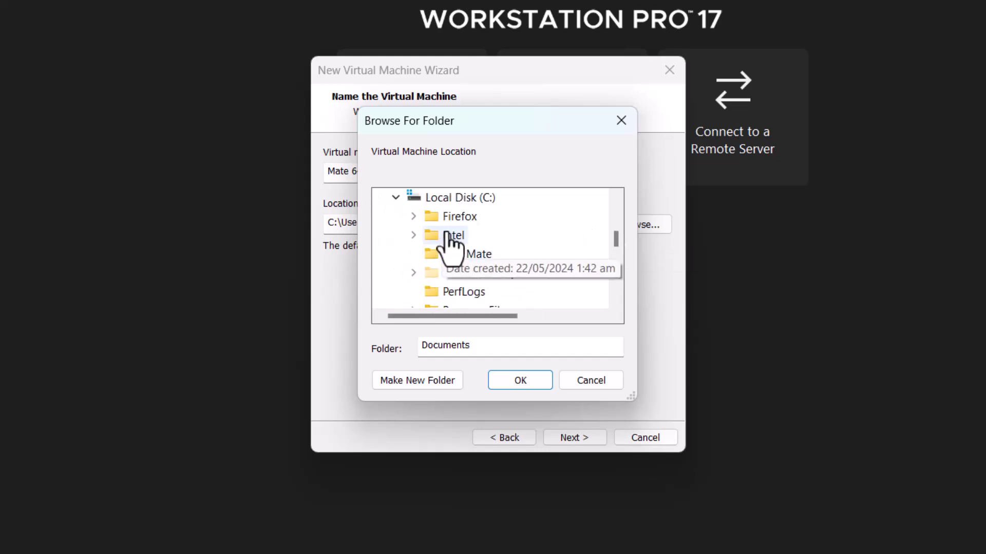
left_click(464, 254)
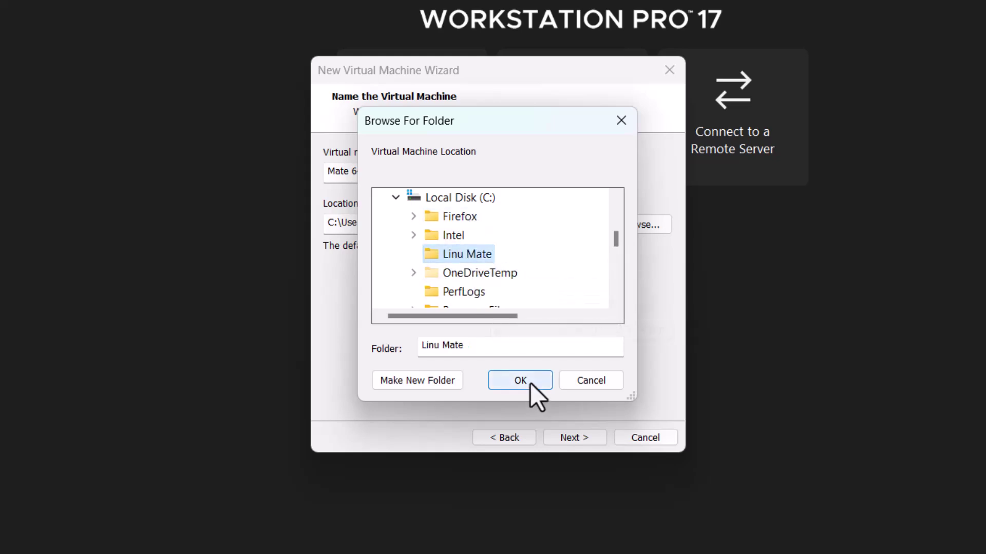
left_click(530, 383)
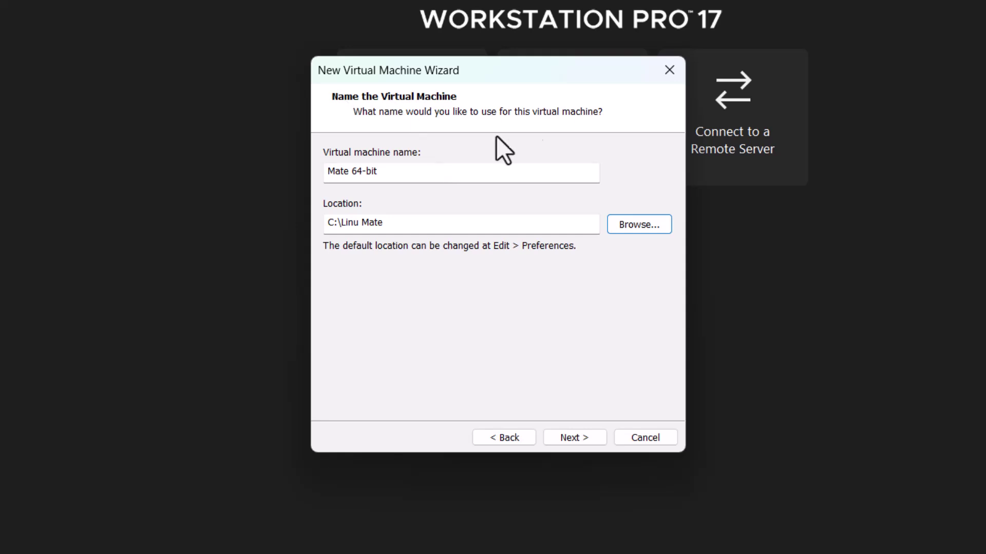
Set a 100 GB maximum disk size split into multiple files and advance to the summary.
left_click(565, 440)
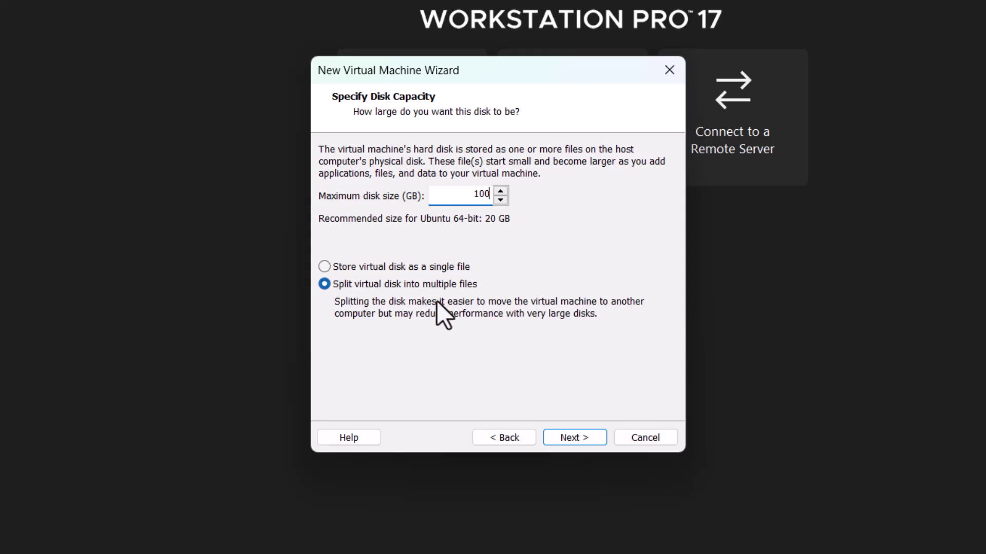
left_click(568, 438)
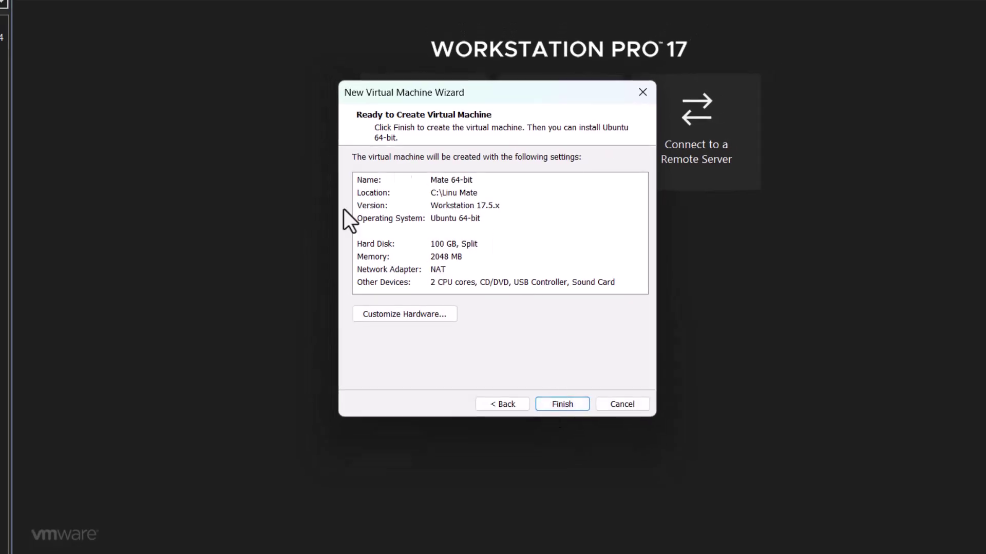
From the Ready to Create page, bring up the new VM's hardware settings (2048 MB, 2 processors).
left_click(396, 316)
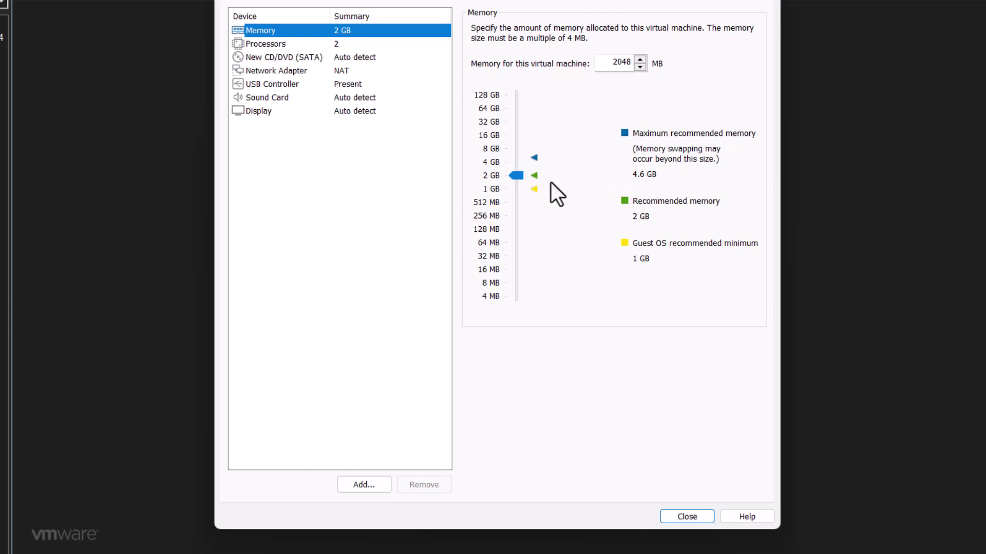
Raise the virtual machine's memory to 4096 MB (4 GB), leaving processors at 2.
mouse_move(518, 176)
left_mouse_down()
mouse_move(518, 155)
mouse_move(520, 164)
left_mouse_up()
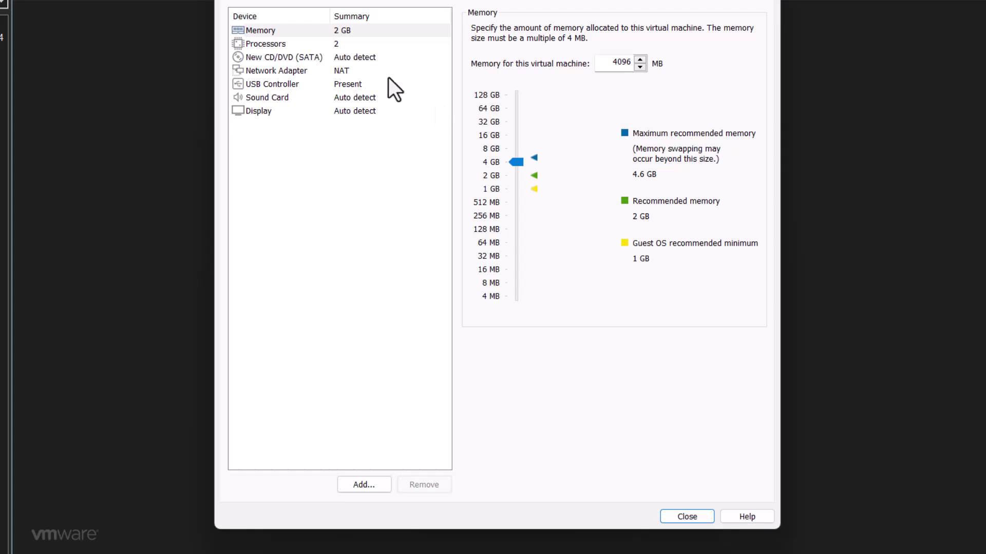
left_click(338, 50)
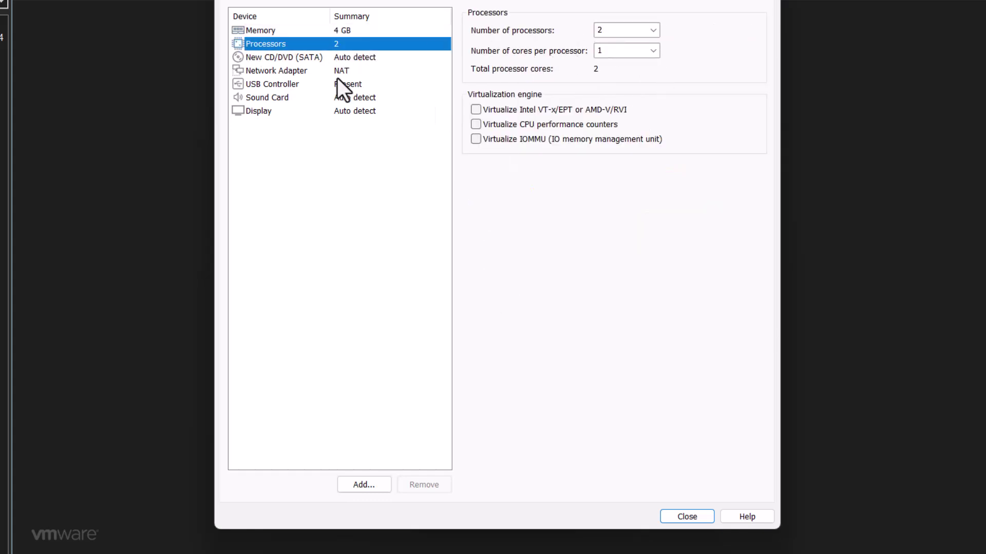
Point the CD/DVD drive at linuxmint-21.3-mate-64bit.iso and close the hardware settings.
left_click(290, 57)
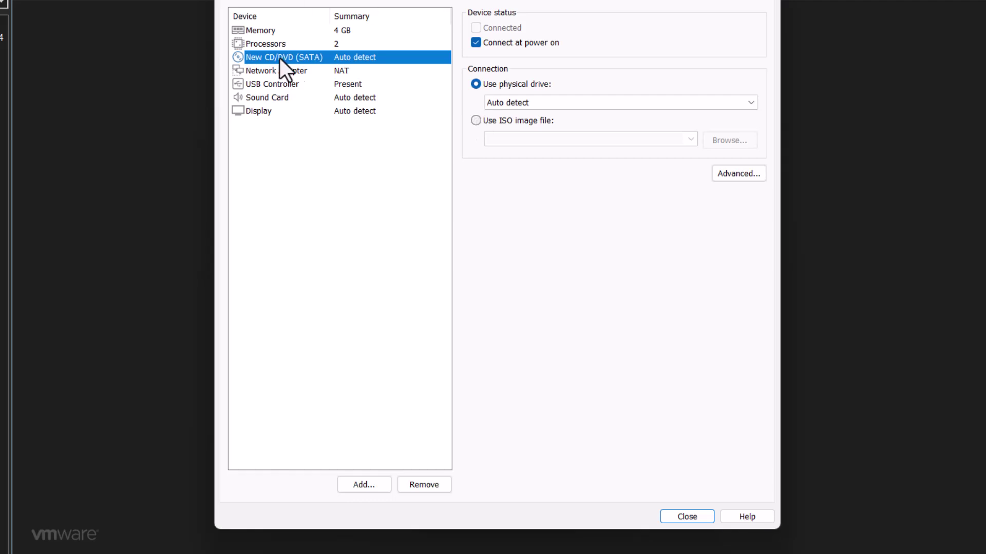
left_click(476, 122)
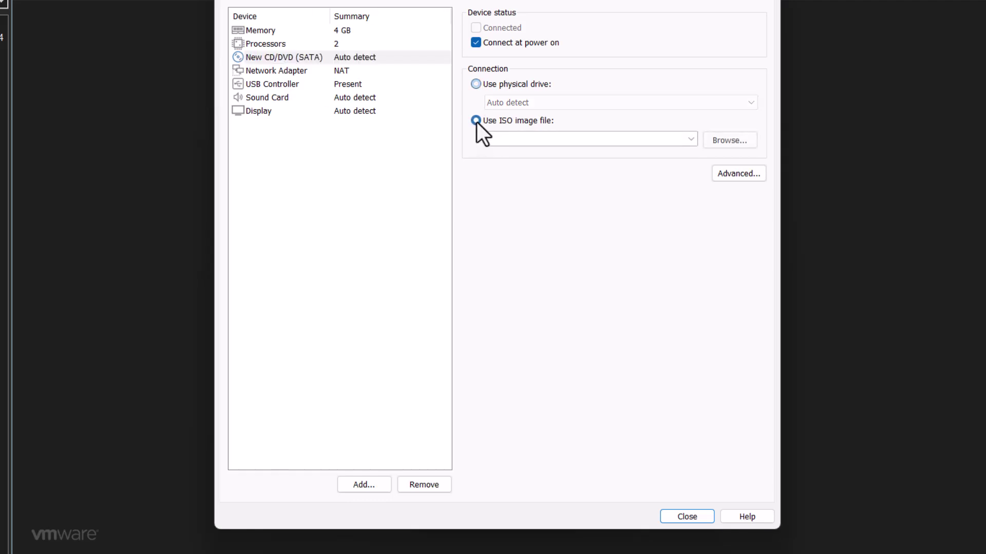
left_click(731, 142)
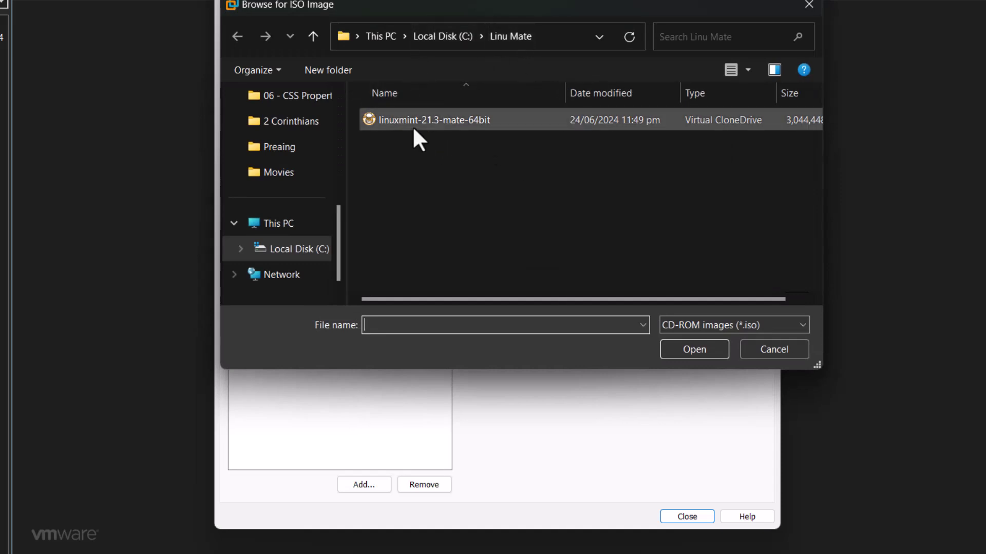
left_click(414, 126)
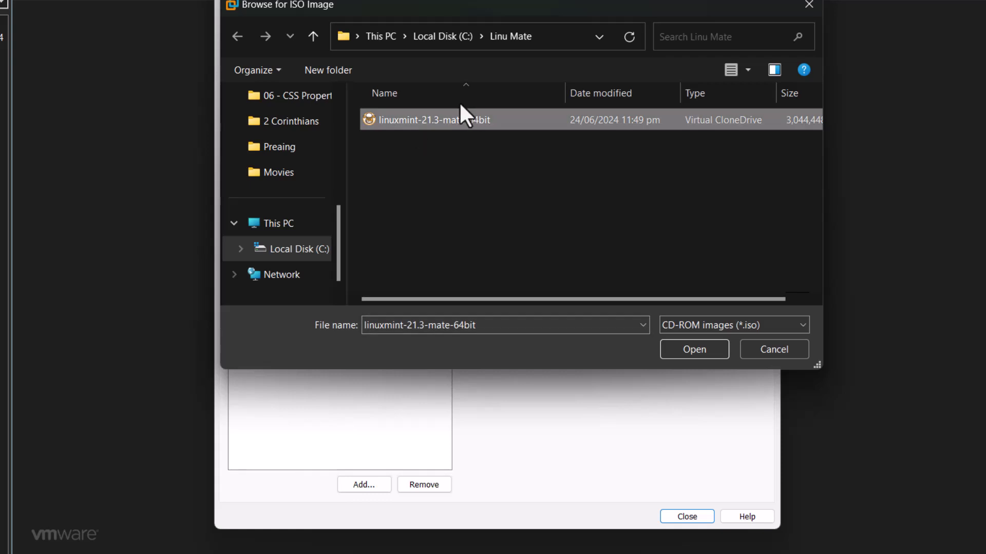
left_click(694, 349)
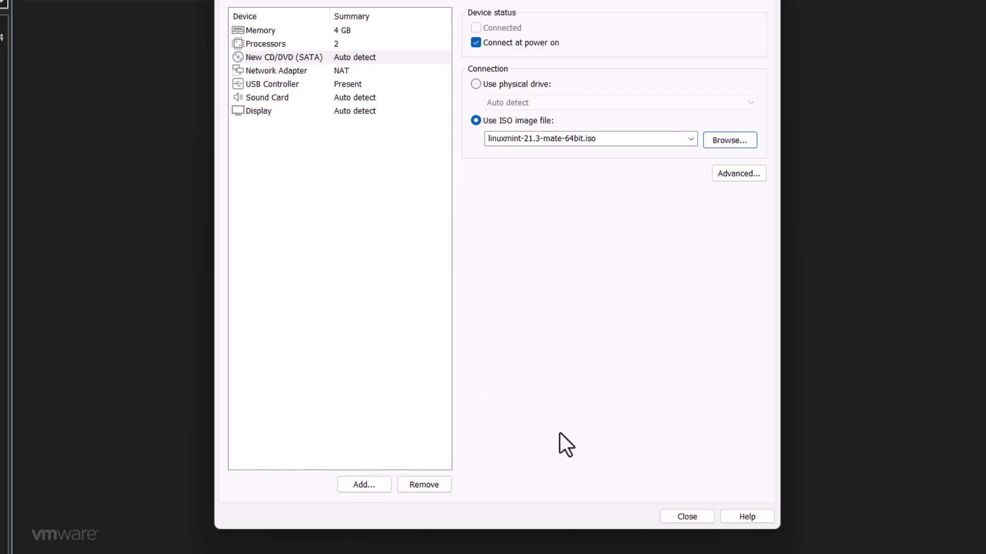
left_click(681, 516)
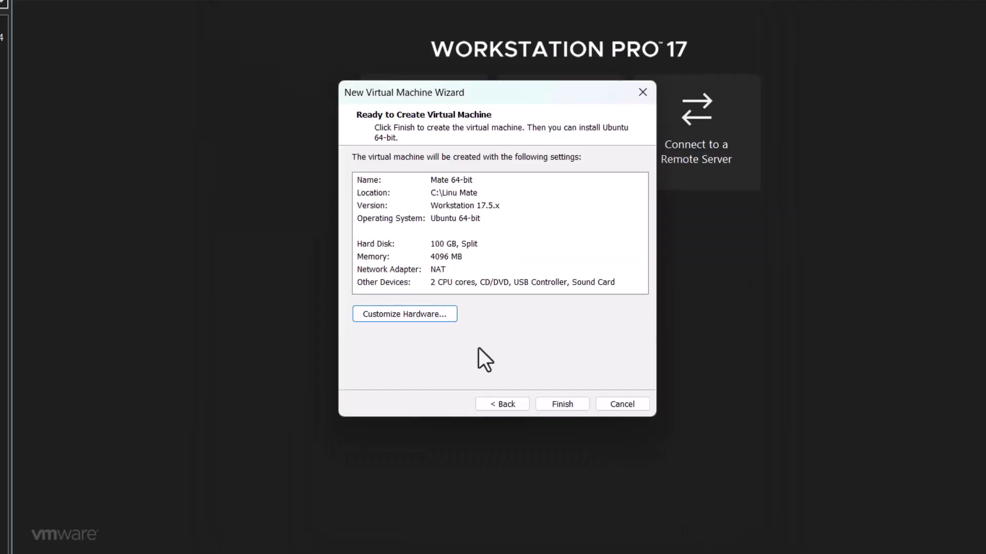
Finish the wizard to create Mate 64-bit with 4 GB memory, 2 processors and 100 GB disk.
left_click(565, 407)
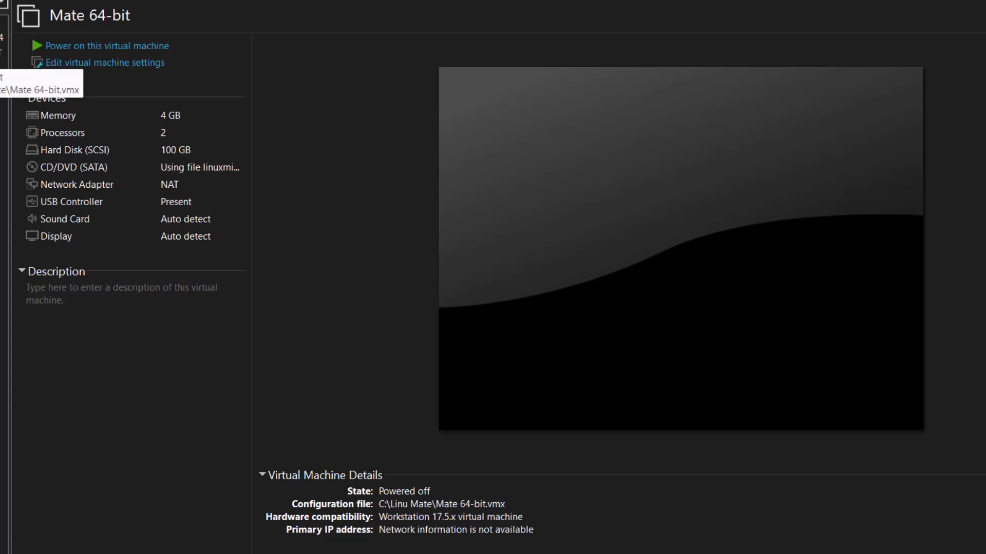
Power on Mate 64-bit and accept the VMware Tools download, booting to the Linux Mint live desktop.
left_click(55, 47)
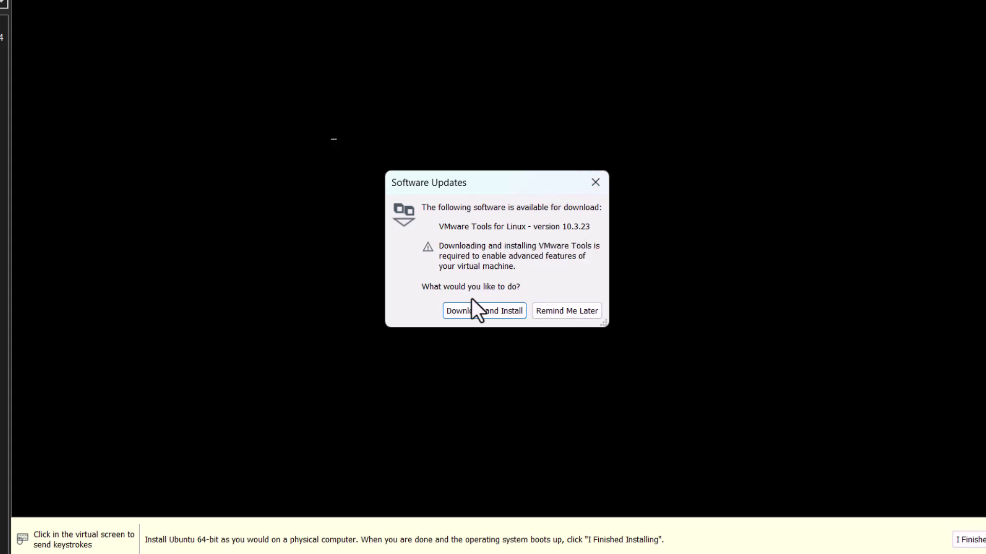
left_click(479, 315)
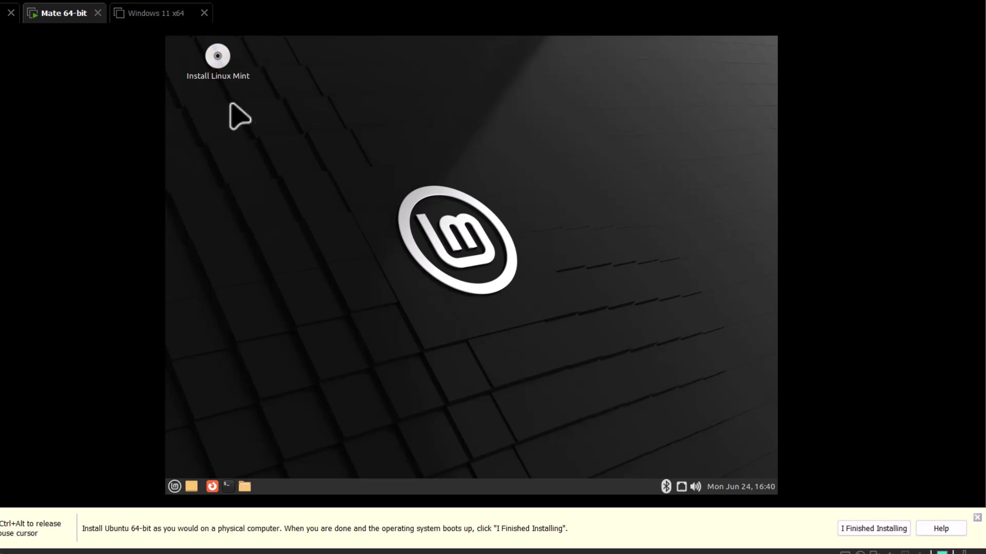
Launch Install Linux Mint from its desktop icon's context menu, reaching the Welcome page.
right_click(224, 76)
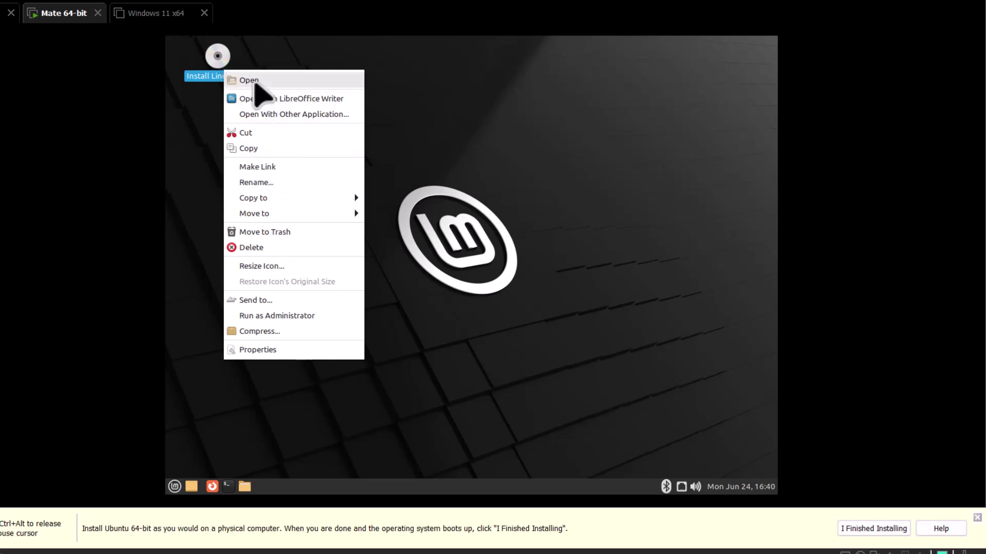
left_click(256, 85)
left_click(204, 12)
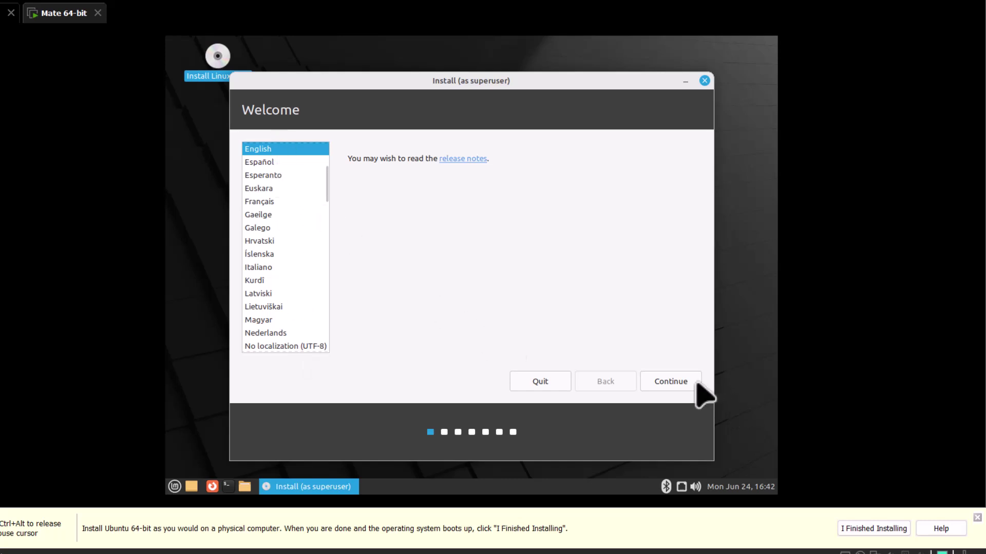
Keep English as language and English (US) as keyboard layout, advancing to Multimedia codecs.
left_click(659, 381)
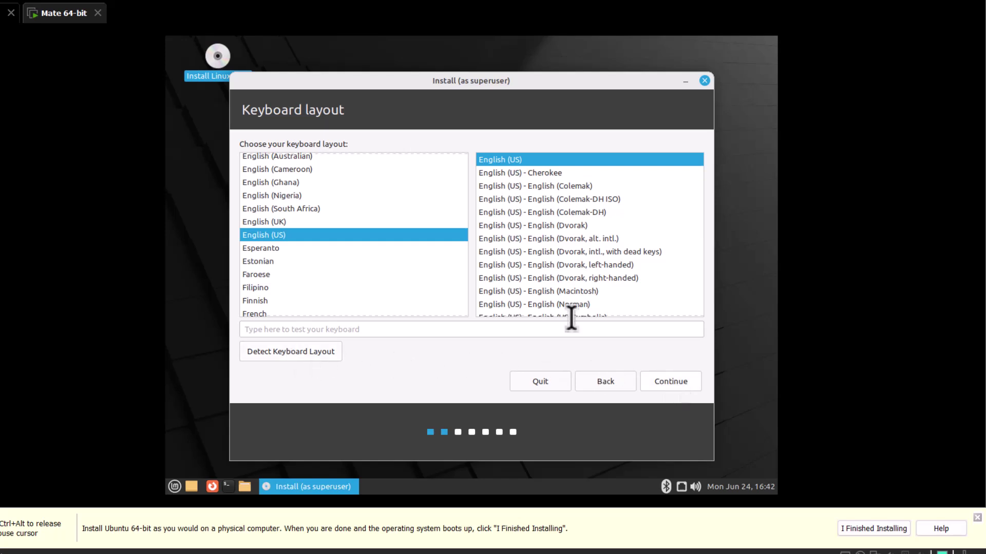
left_click(660, 385)
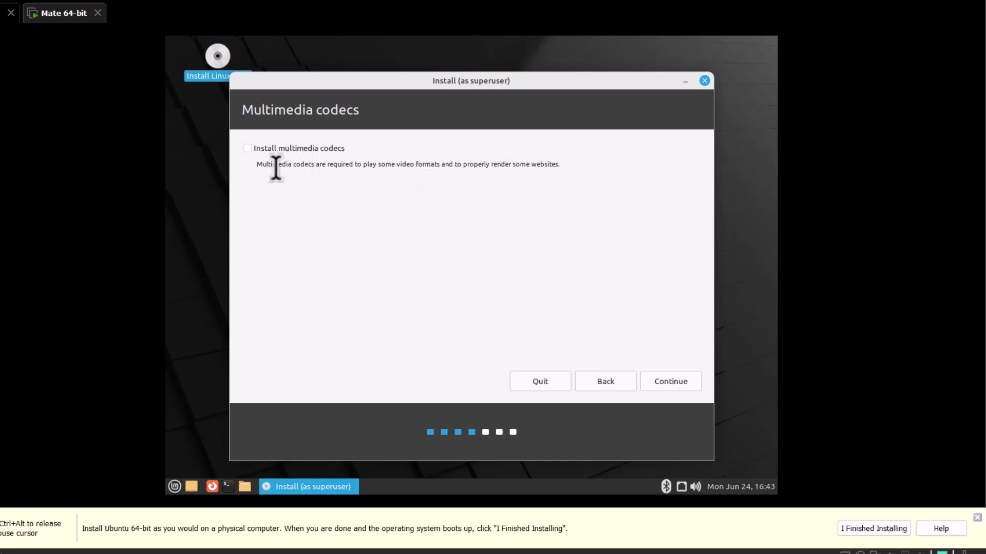
Opt in to installing multimedia codecs and continue to the Installation type step.
left_click(248, 149)
left_click(673, 383)
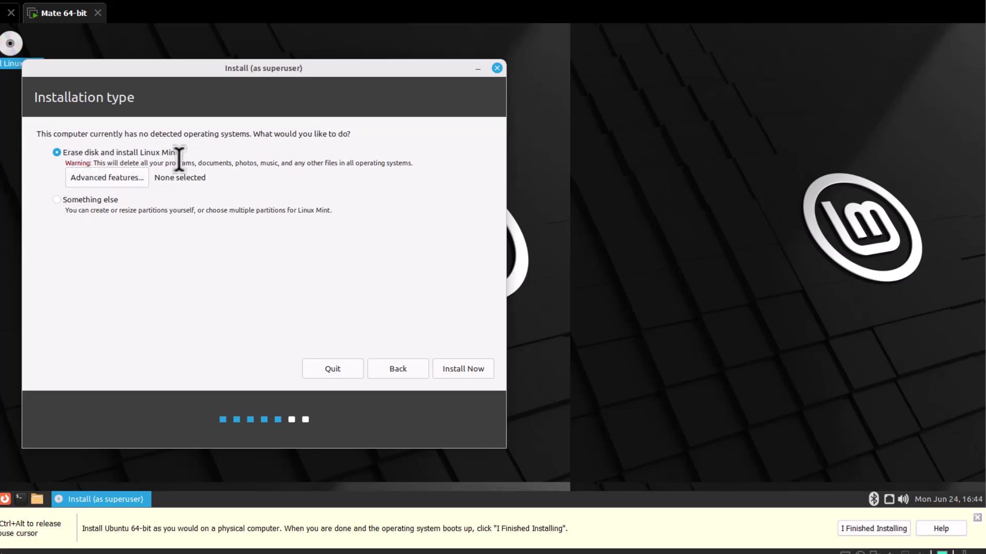
Erase the disk to install Linux Mint and confirm writing the partition changes.
left_click(451, 369)
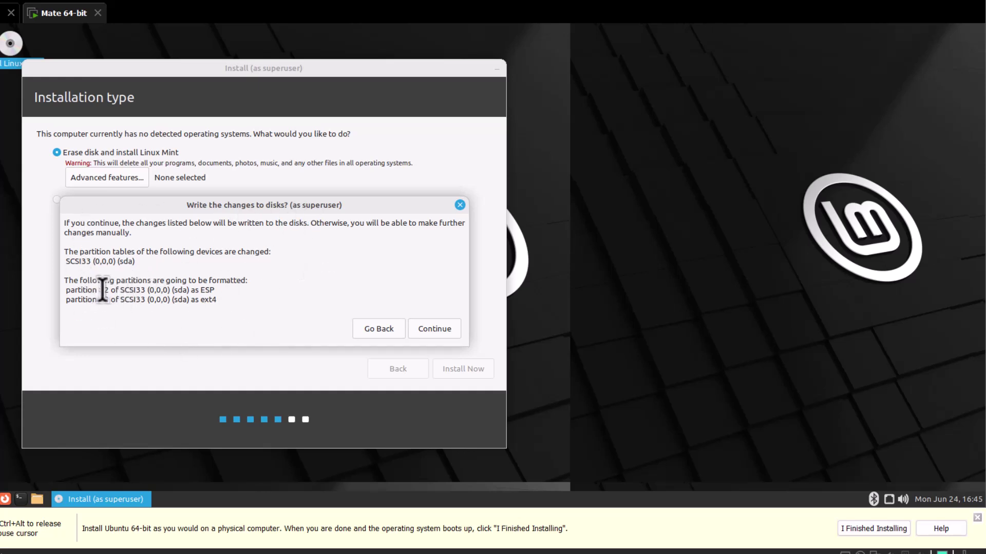
left_click(447, 334)
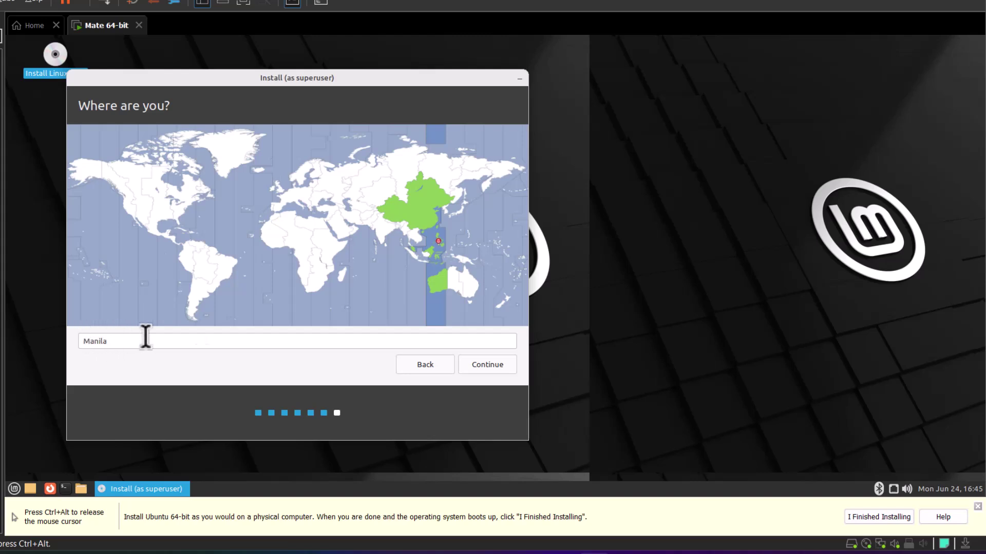
Confirm Manila as the time zone and advance to the Who are you? step.
left_click(488, 368)
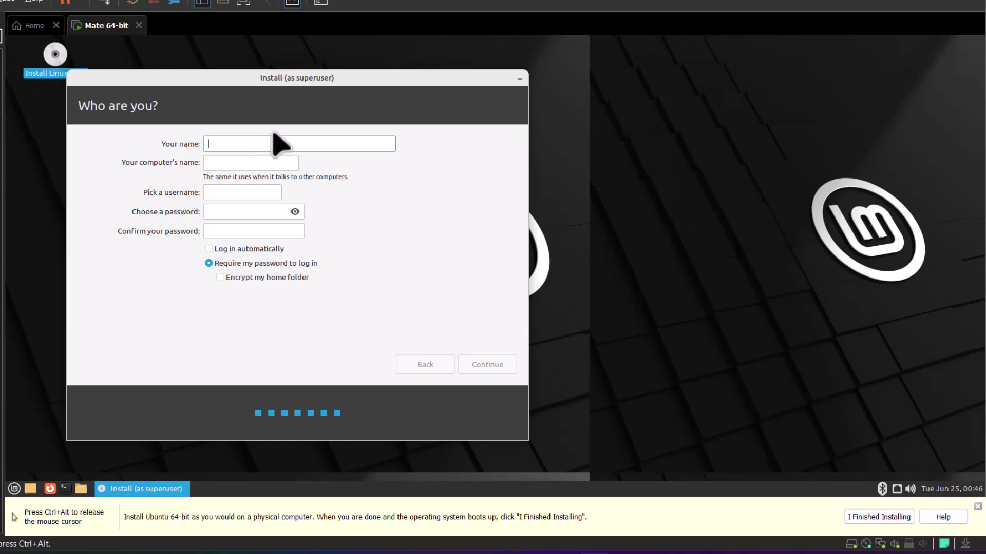
Enter the user's name and a computer name on the 'Who are you?' page.
type("RAffy")
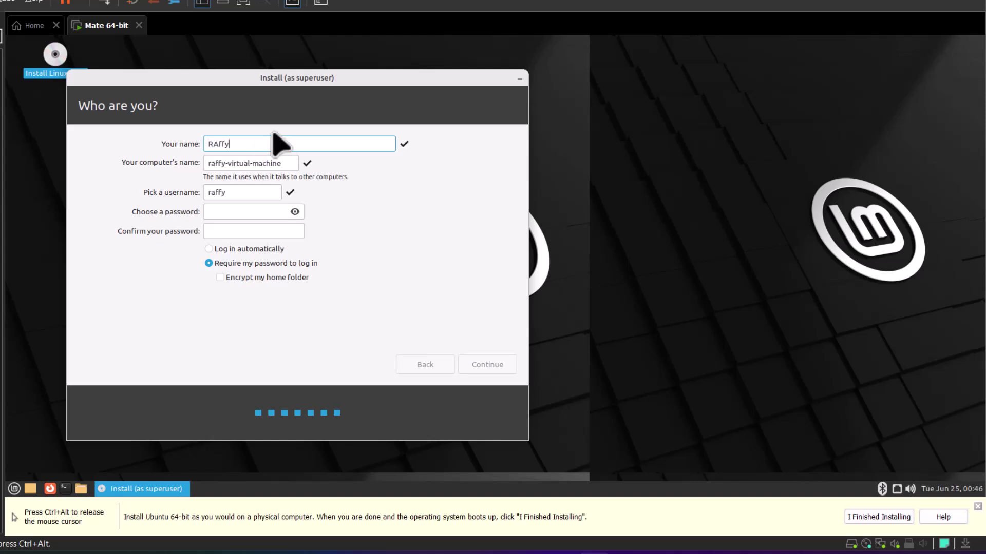
key("Tab")
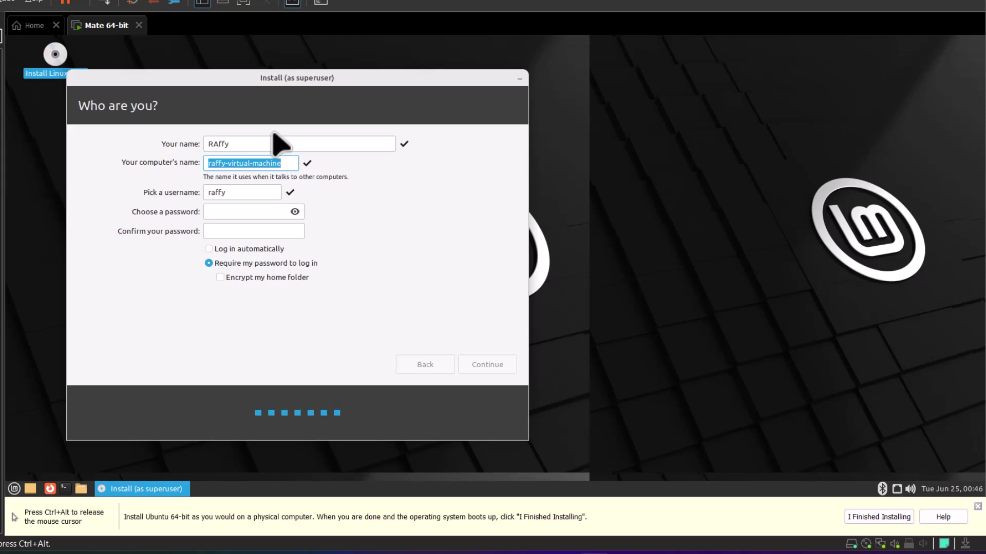
type("raffy")
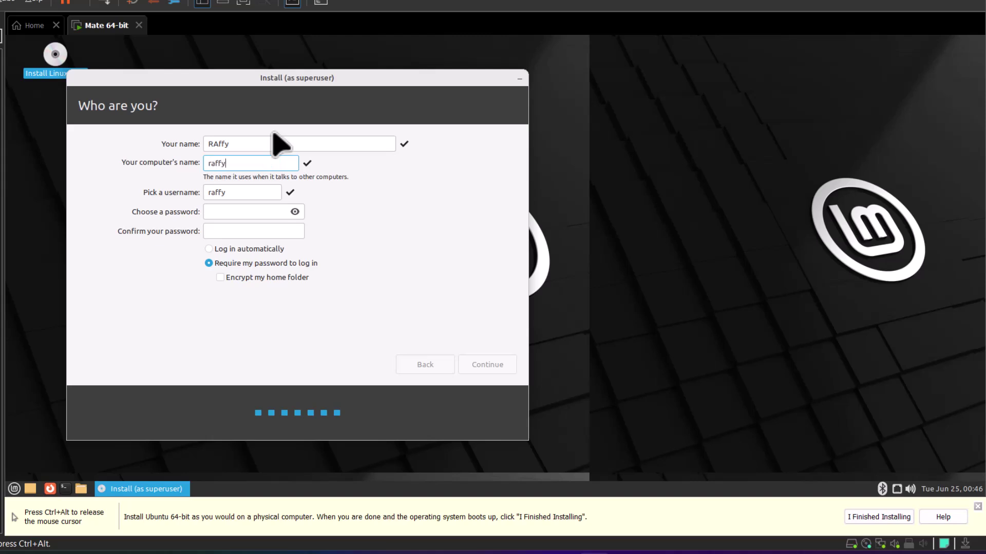
type("linuks")
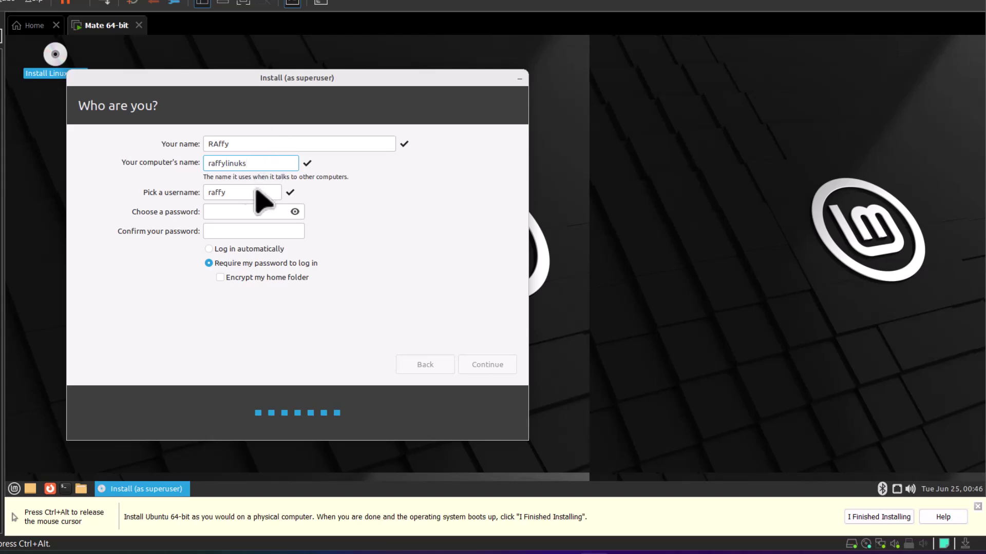
Enter the account password and its confirmation, then continue with login password required.
left_click(247, 212)
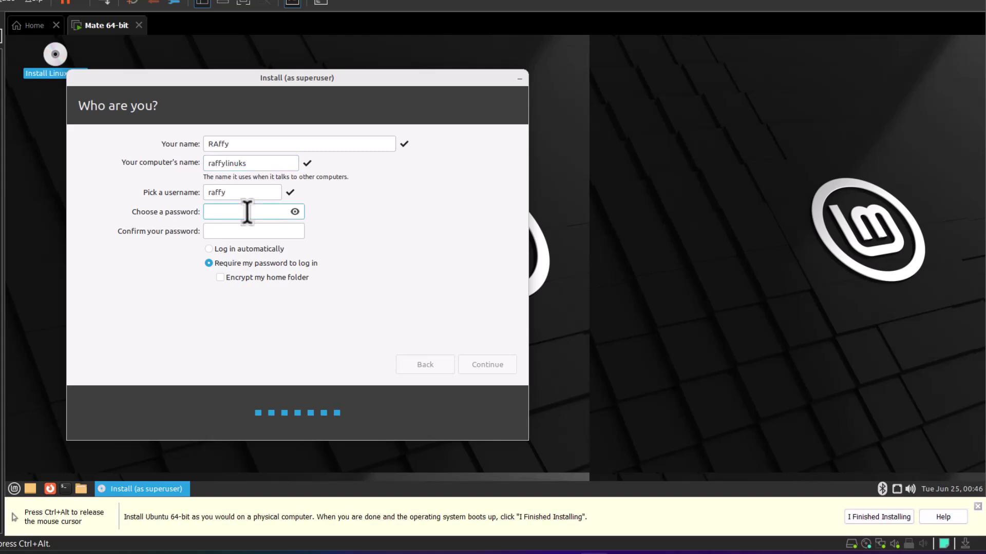
key("Tab")
left_click(252, 213)
type("123")
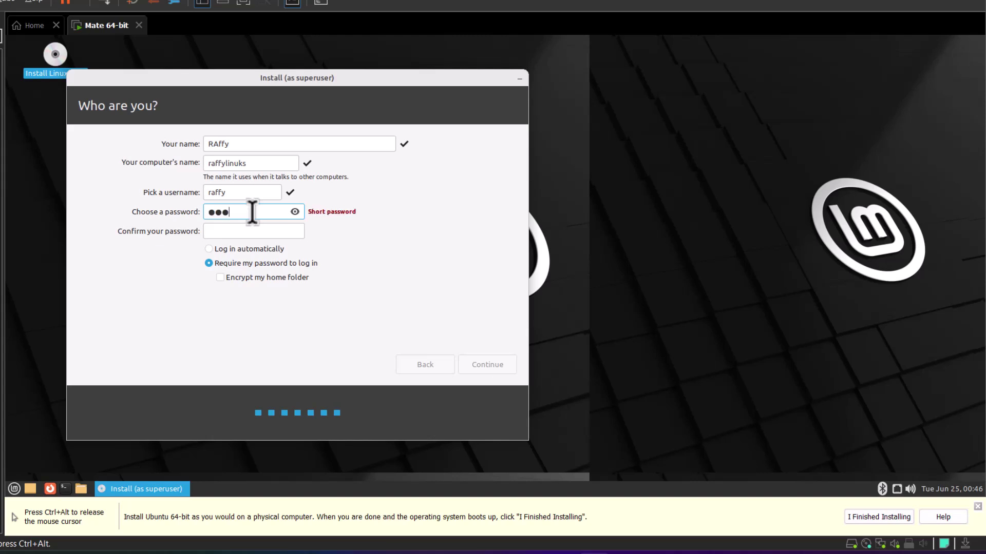
type("45678")
left_click(270, 231)
type("123456789")
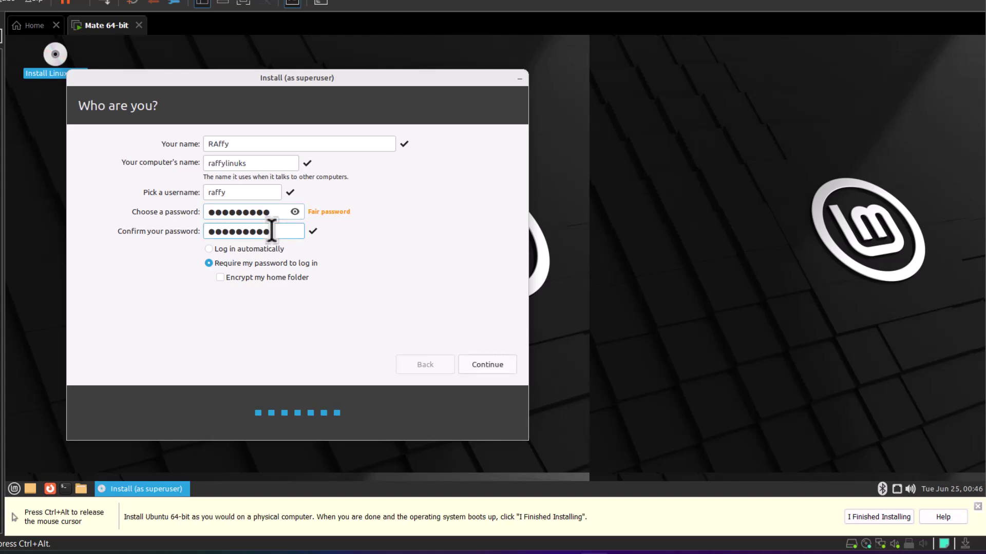
left_click(495, 370)
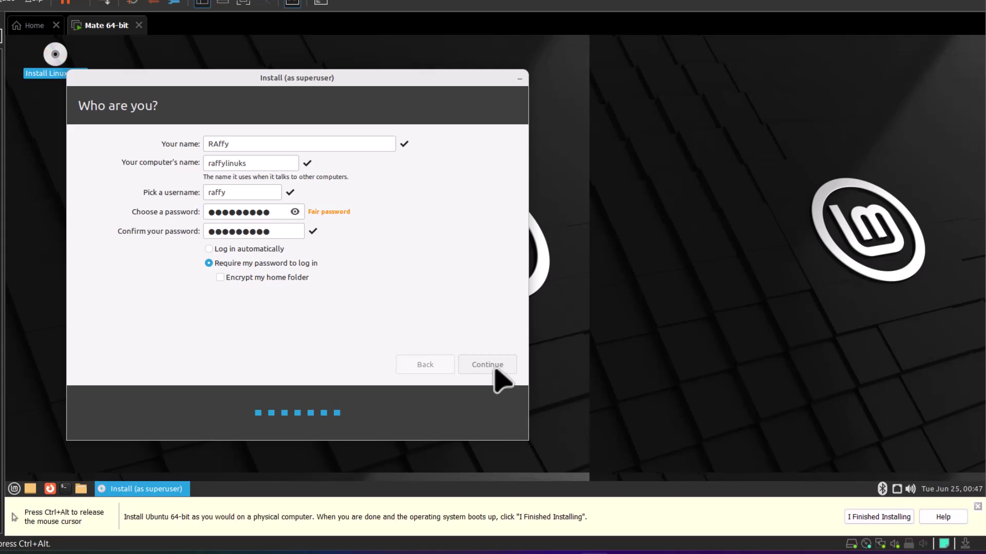
Start the Linux Mint installation and let it run until Installation Complete appears.
left_click(494, 368)
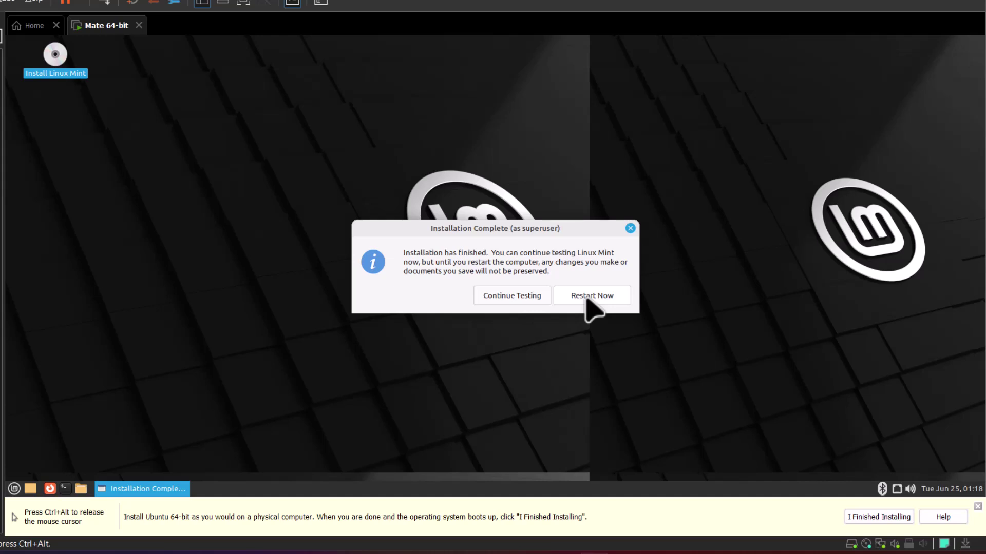
Choose Restart Now to reboot the freshly installed Linux Mint VM.
left_click(586, 296)
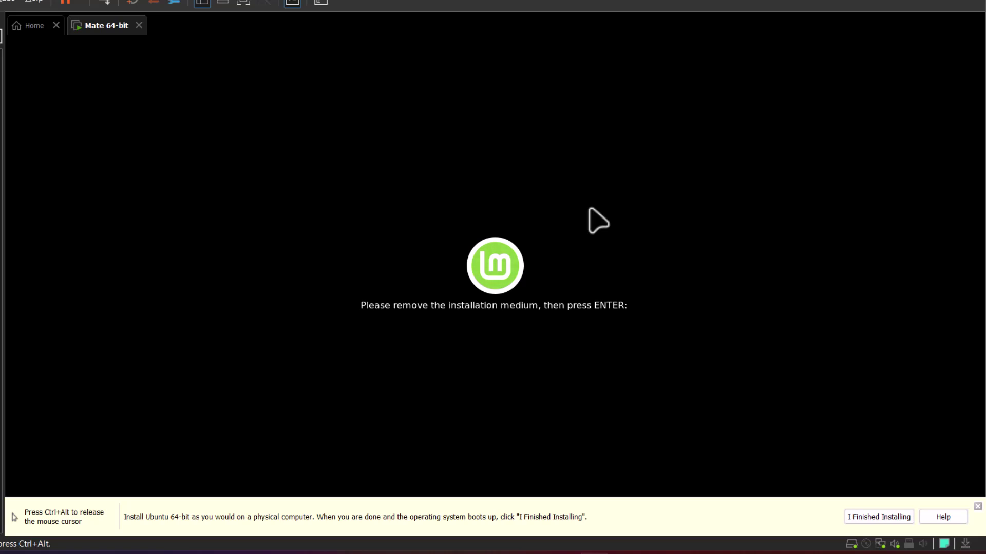
Confirm the 'remove the installation medium' prompt with Enter so the VM proceeds.
key("Return")
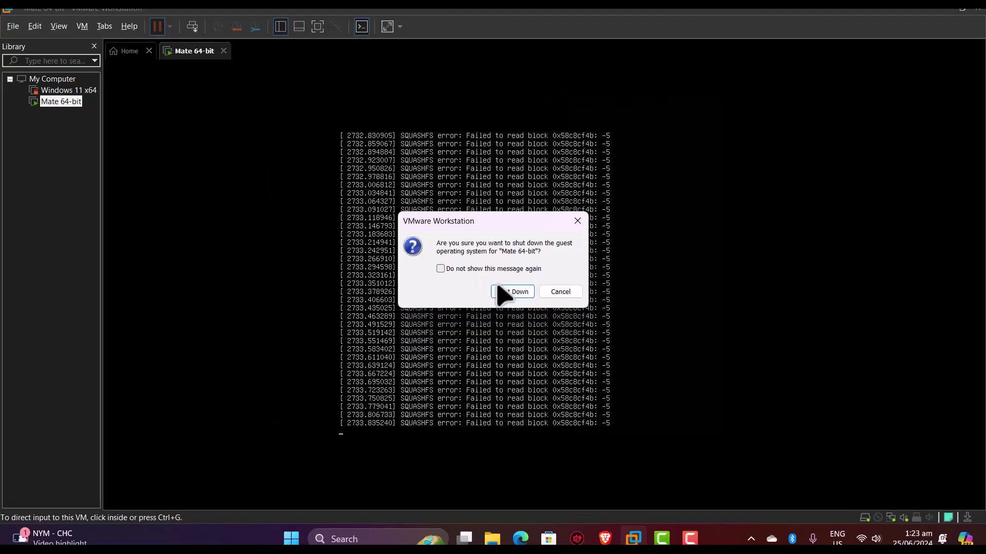
Confirm shutting down the stuck Mate 64-bit guest, then power it back on.
left_click(508, 290)
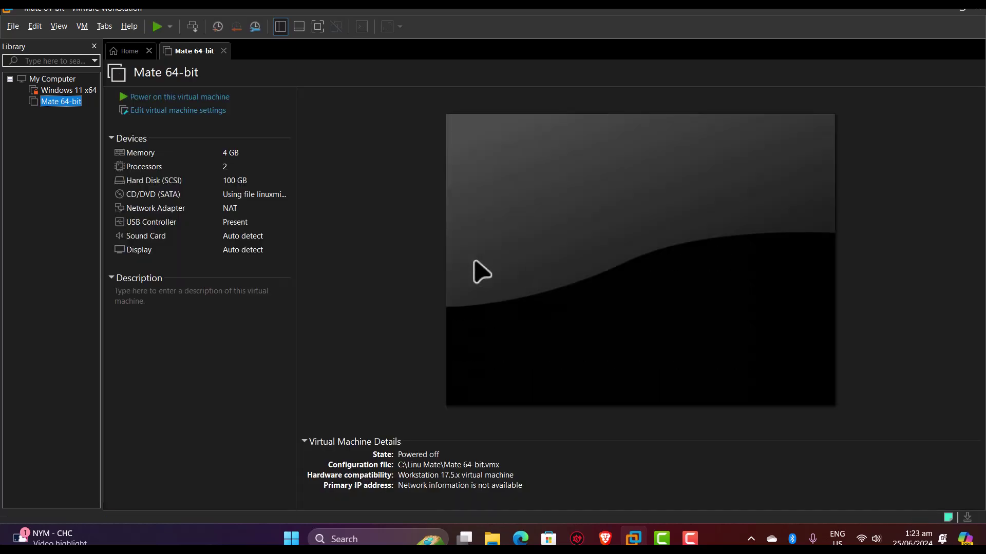
left_click(183, 100)
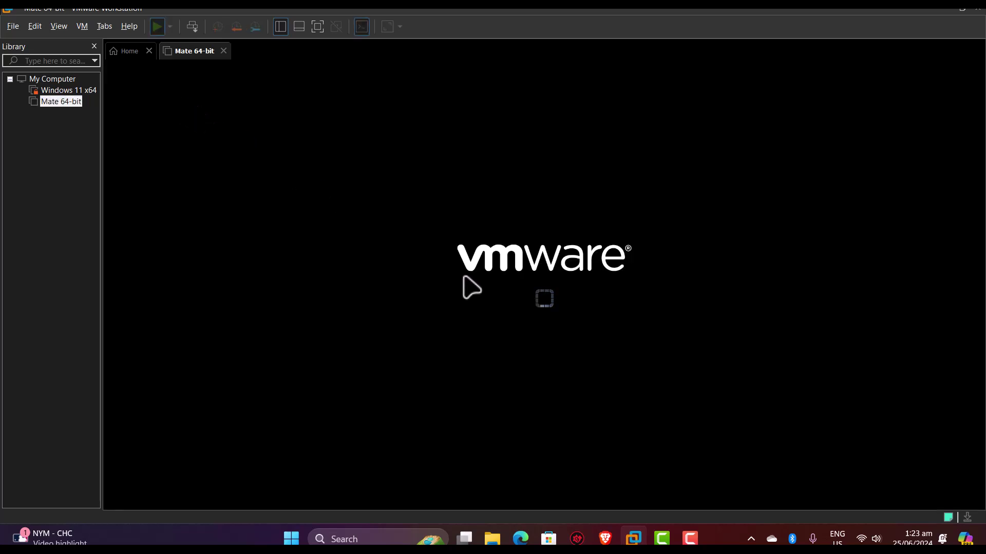